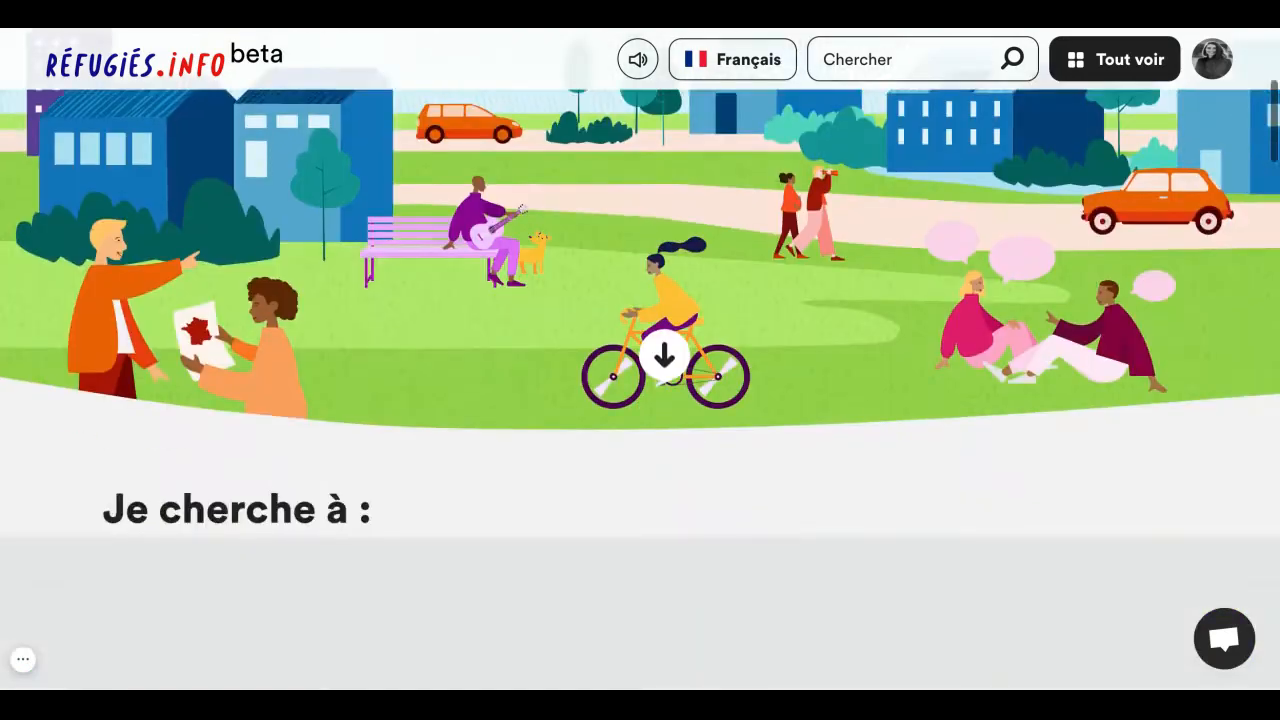
scroll(640, 390, "down", 15)
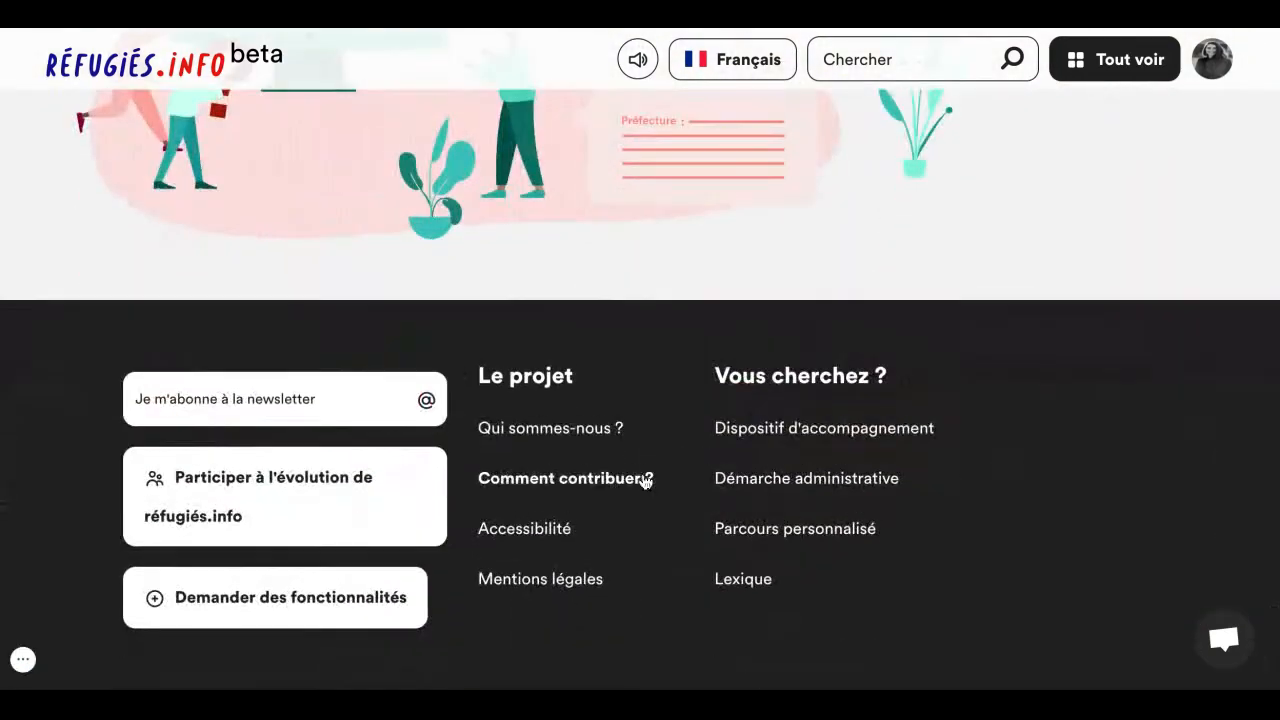
- Open the Comment contribuer page and choose to write a démarche administrative sheet, confirming that type
left_click(628, 482)
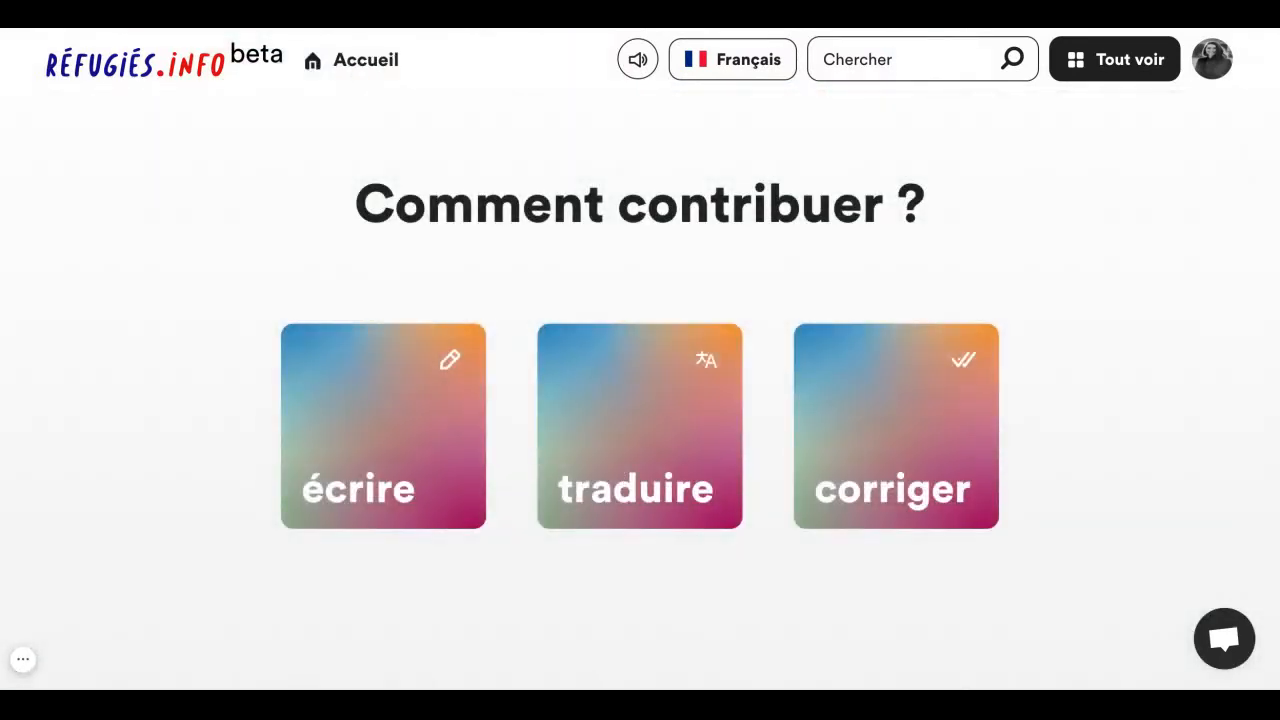
scroll(581, 441, "down", 7)
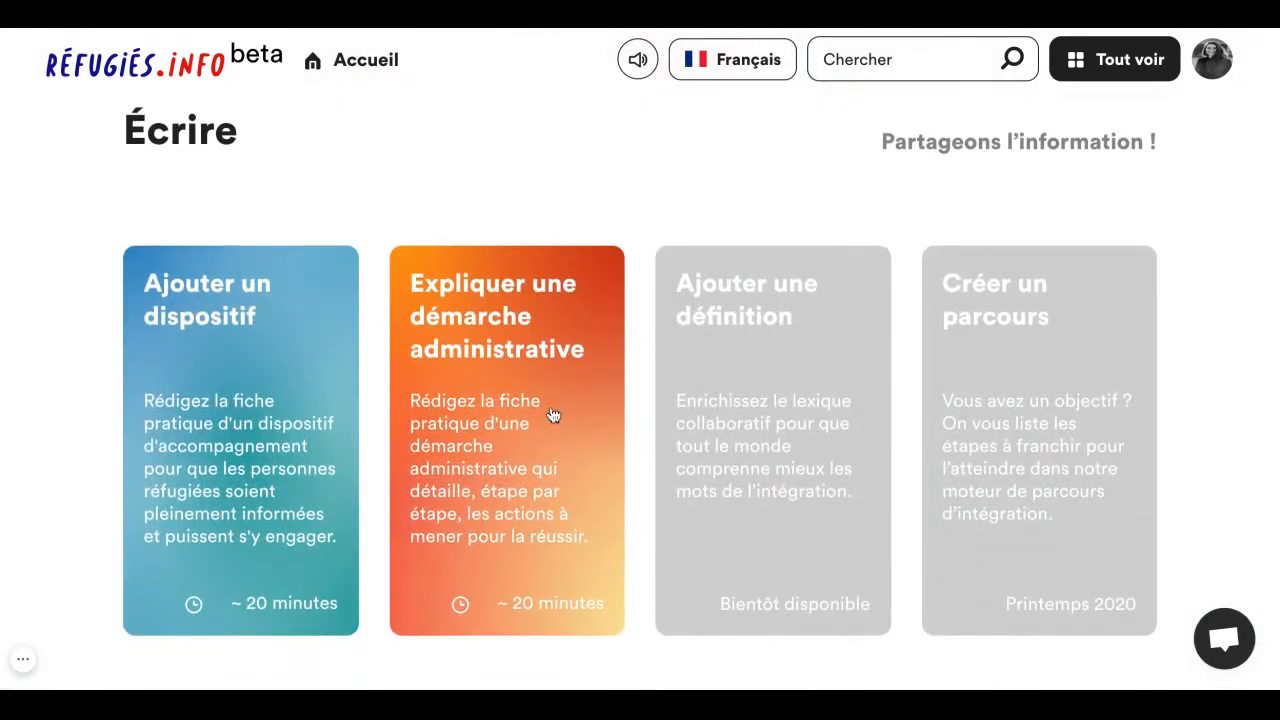
left_click(552, 414)
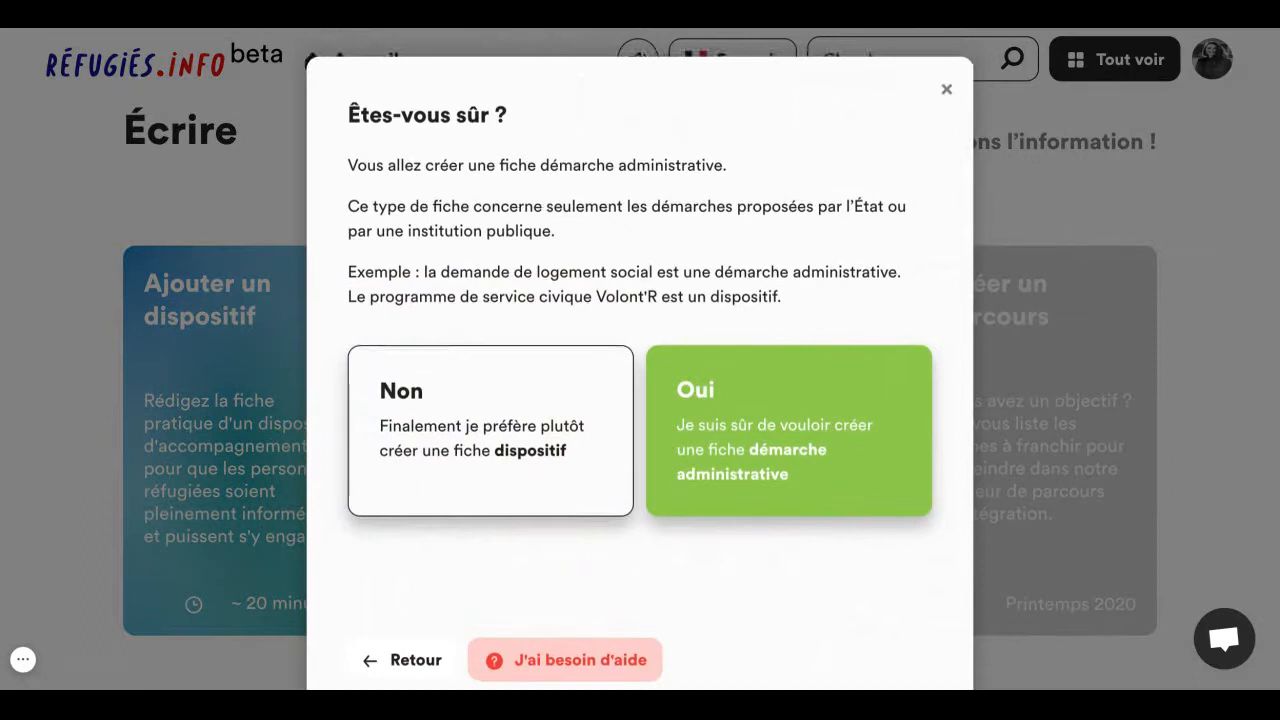
left_click(783, 394)
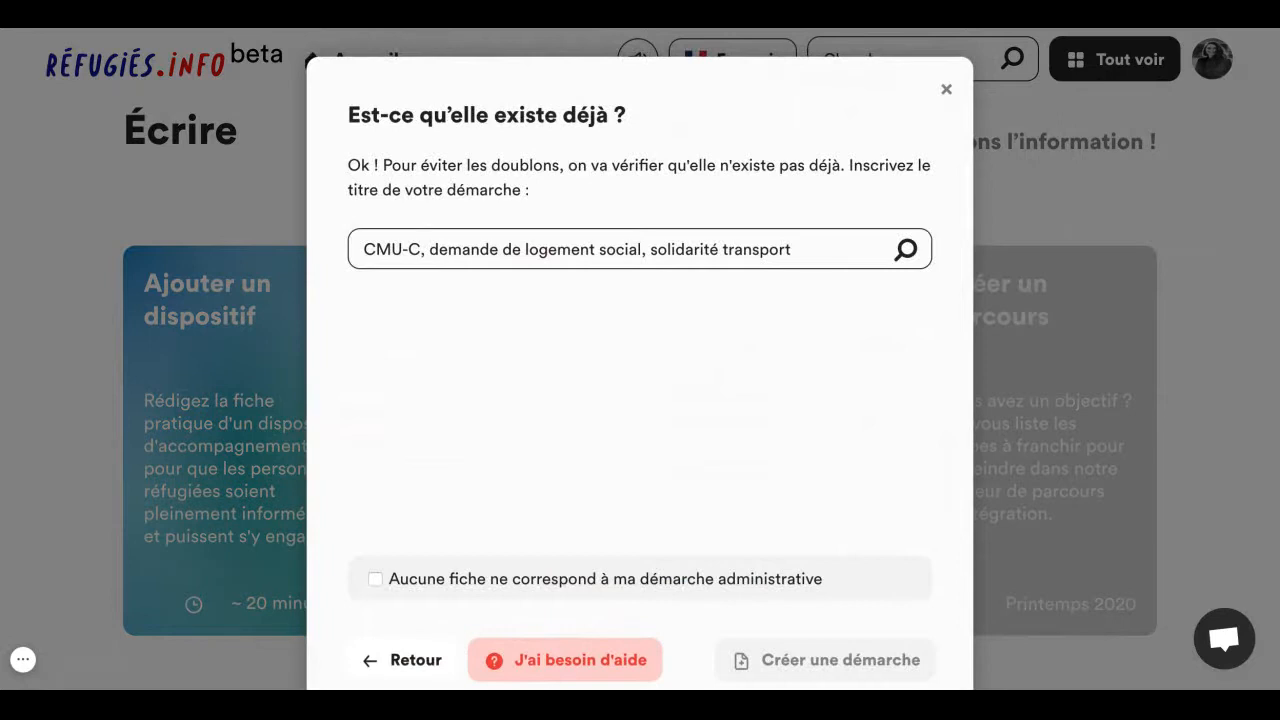
- Search the existing procedures for "conversion" to check for duplicates
left_click(533, 251)
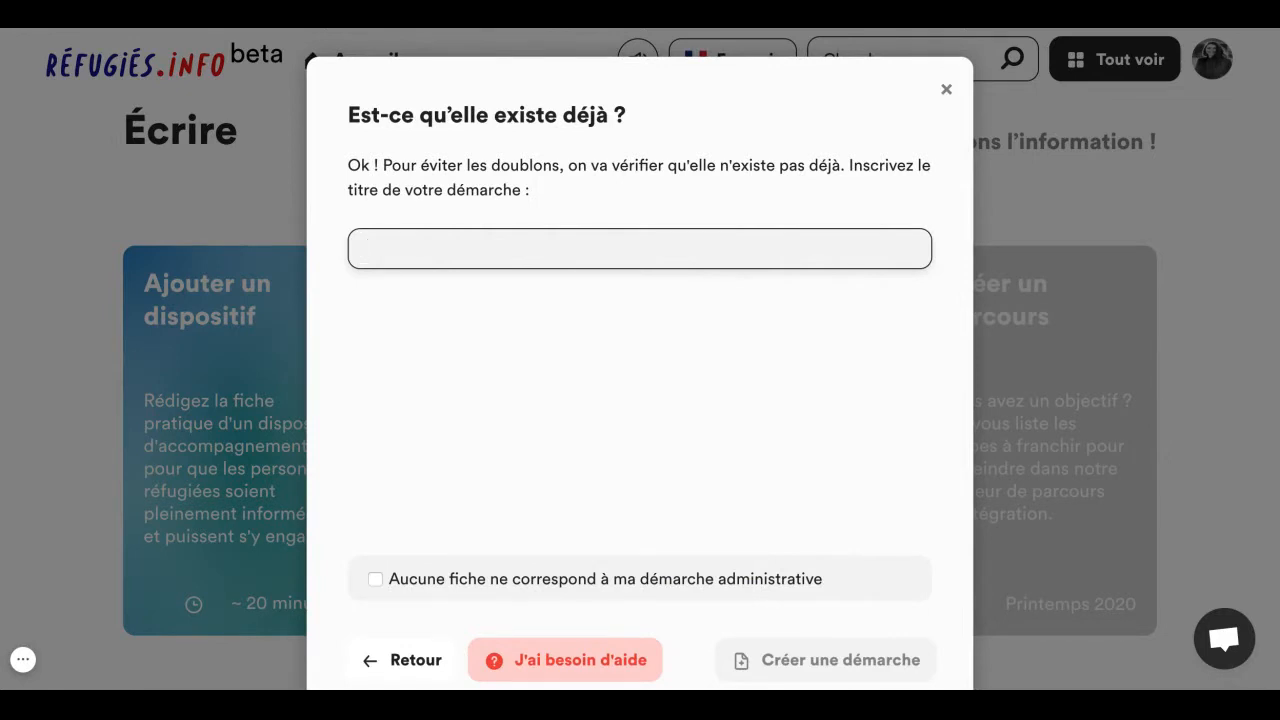
type("conv")
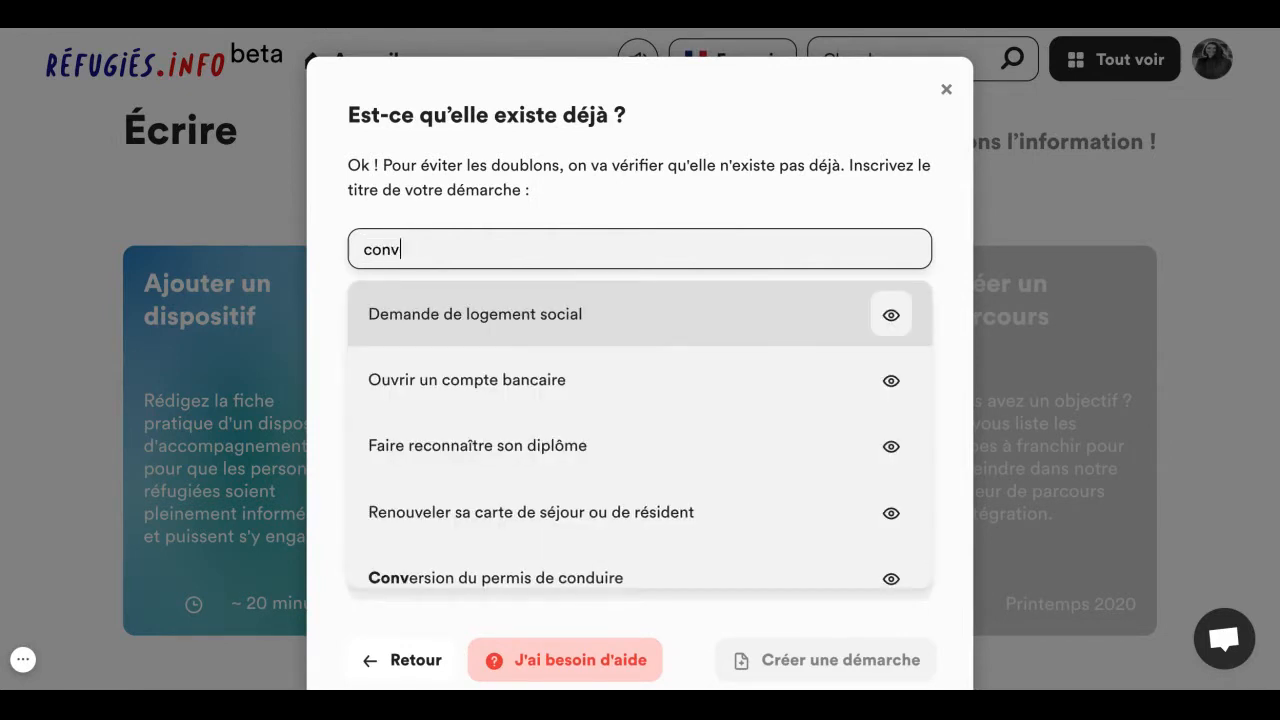
type("ersion")
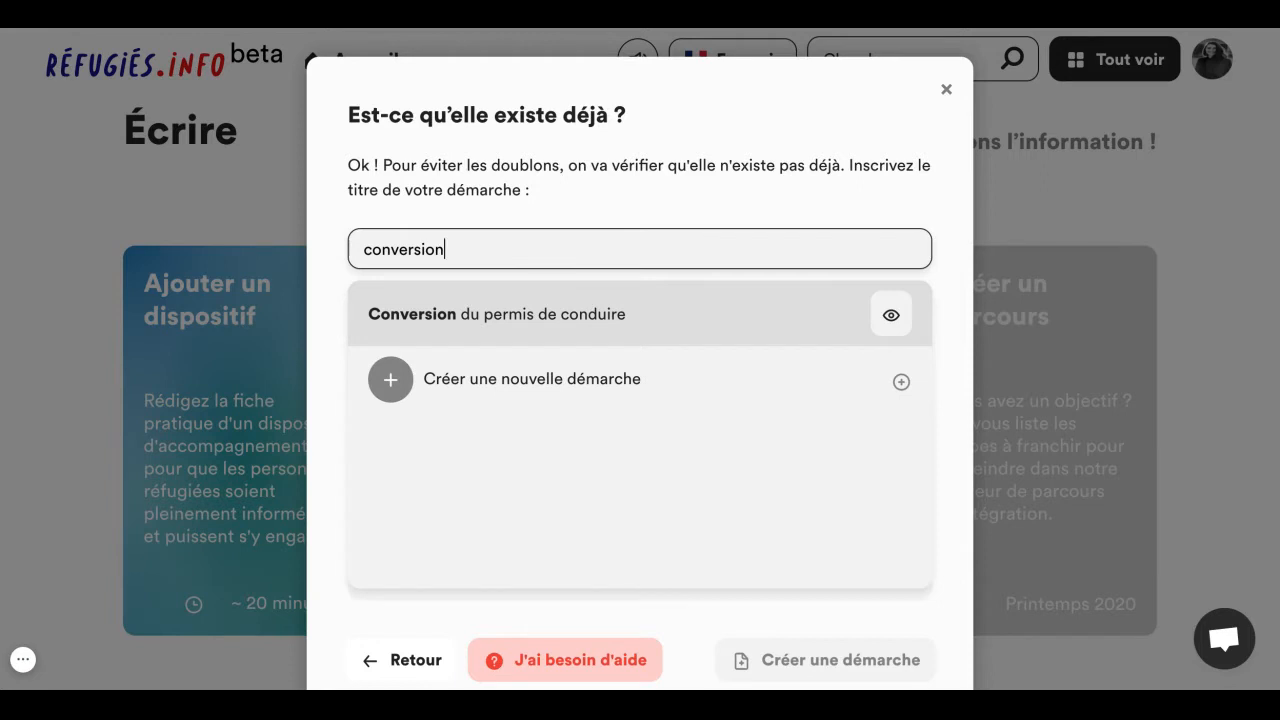
- Replace the procedure title with "pass culture" and create a new procedure from it
key("ctrl+a")
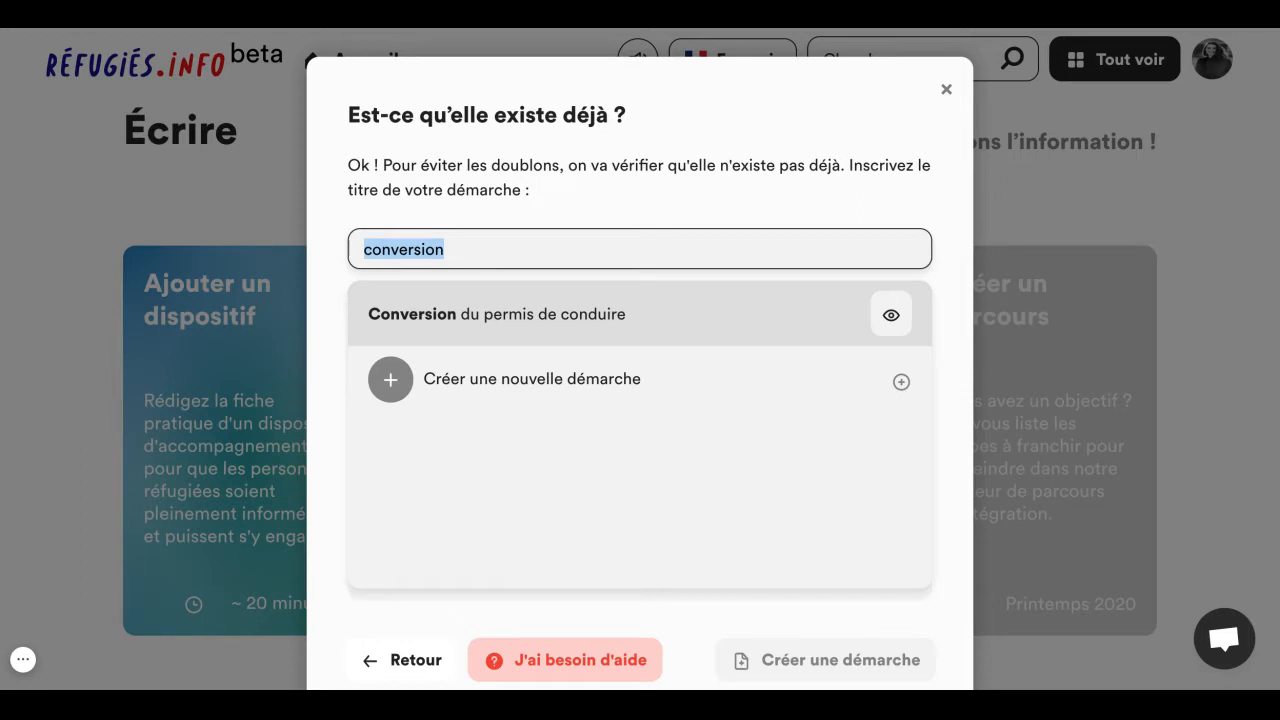
type("pass culture")
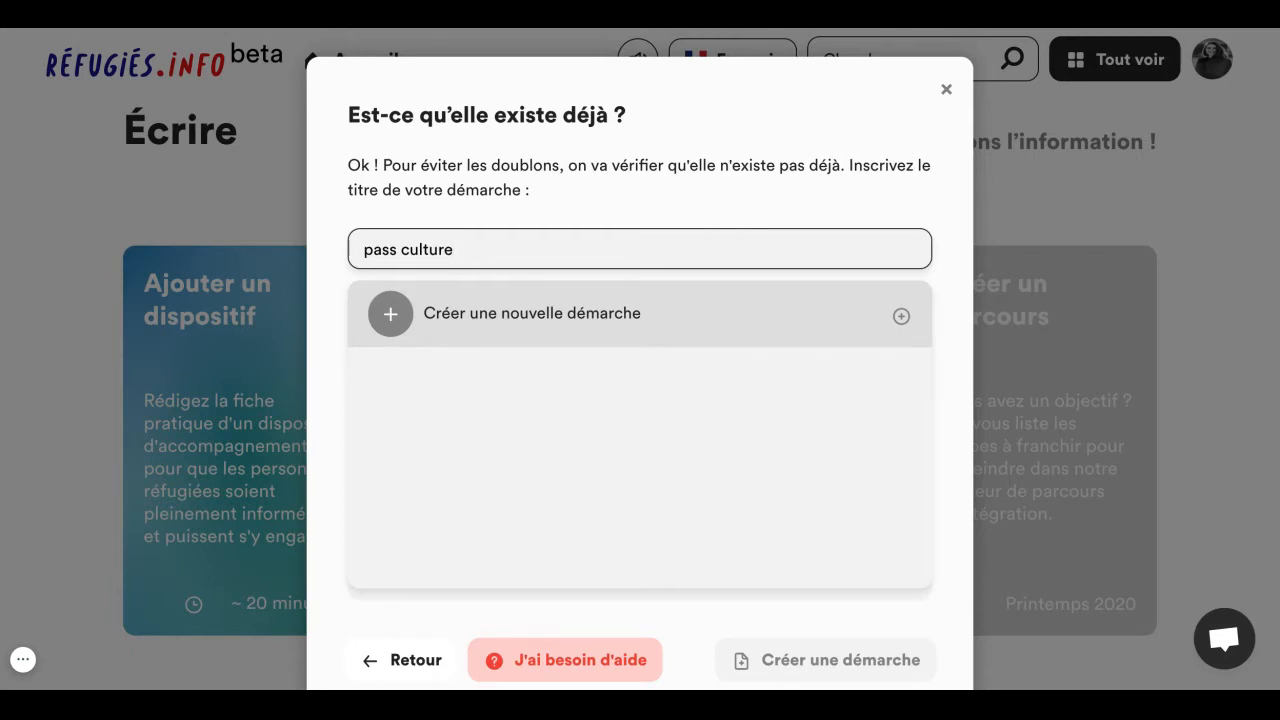
left_click(493, 314)
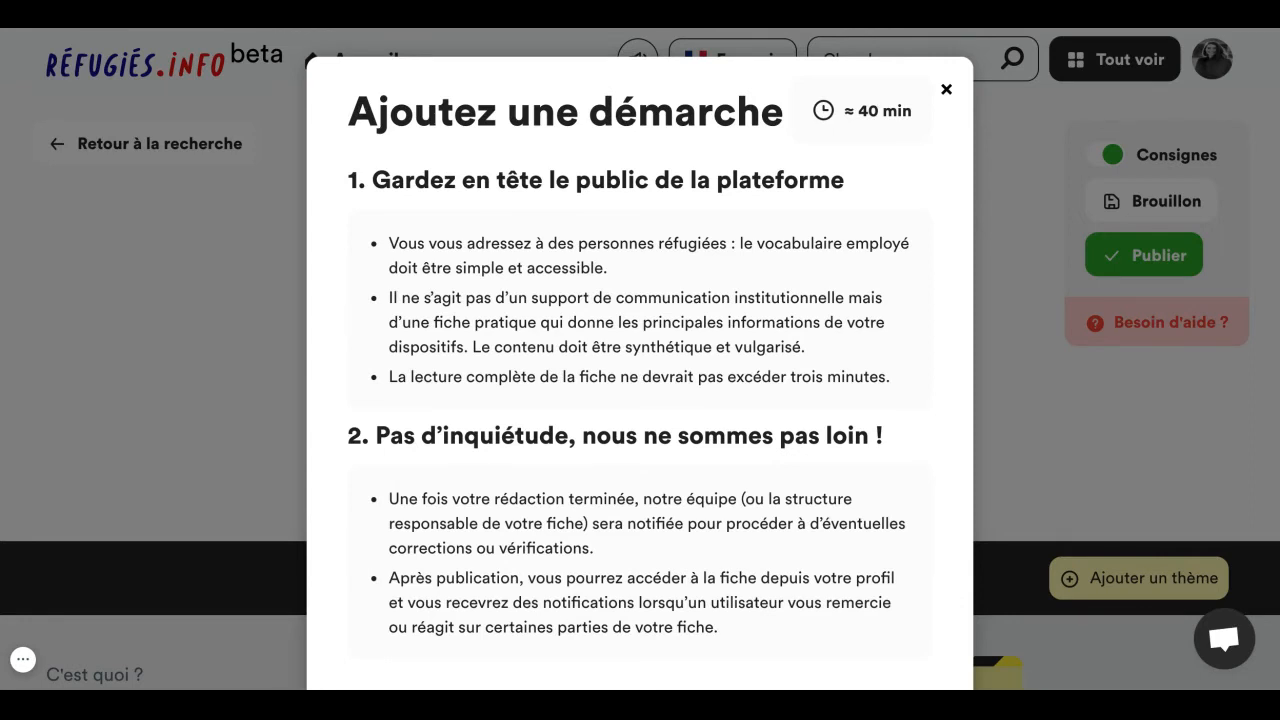
- Go through the four introductory pages on adding a procedure and start the writing
scroll(748, 356, "down", 1)
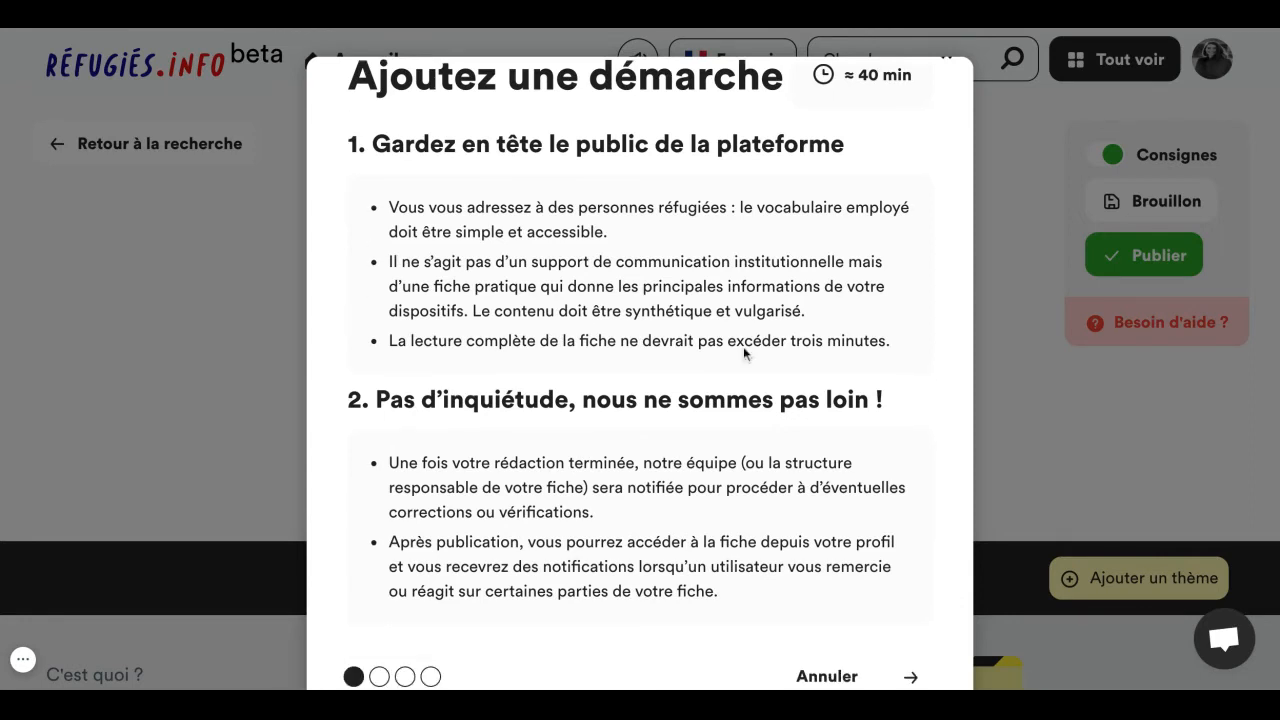
left_click(910, 680)
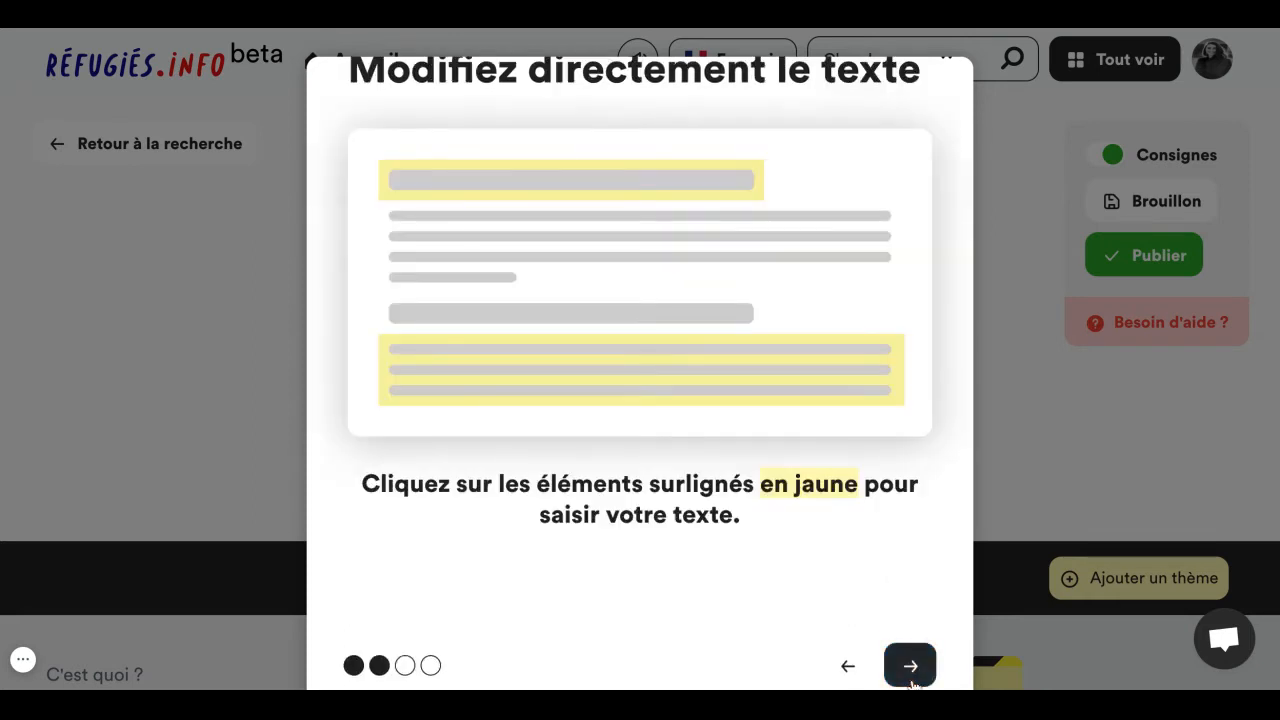
left_click(910, 680)
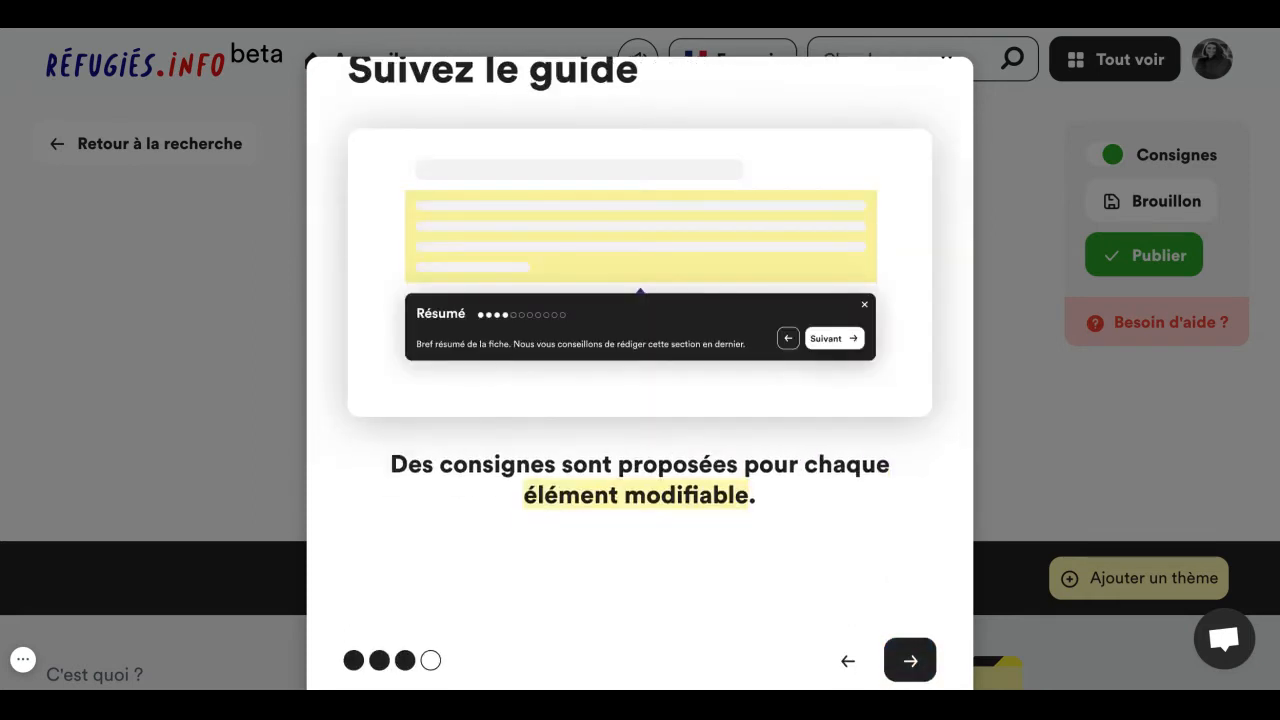
left_click(910, 660)
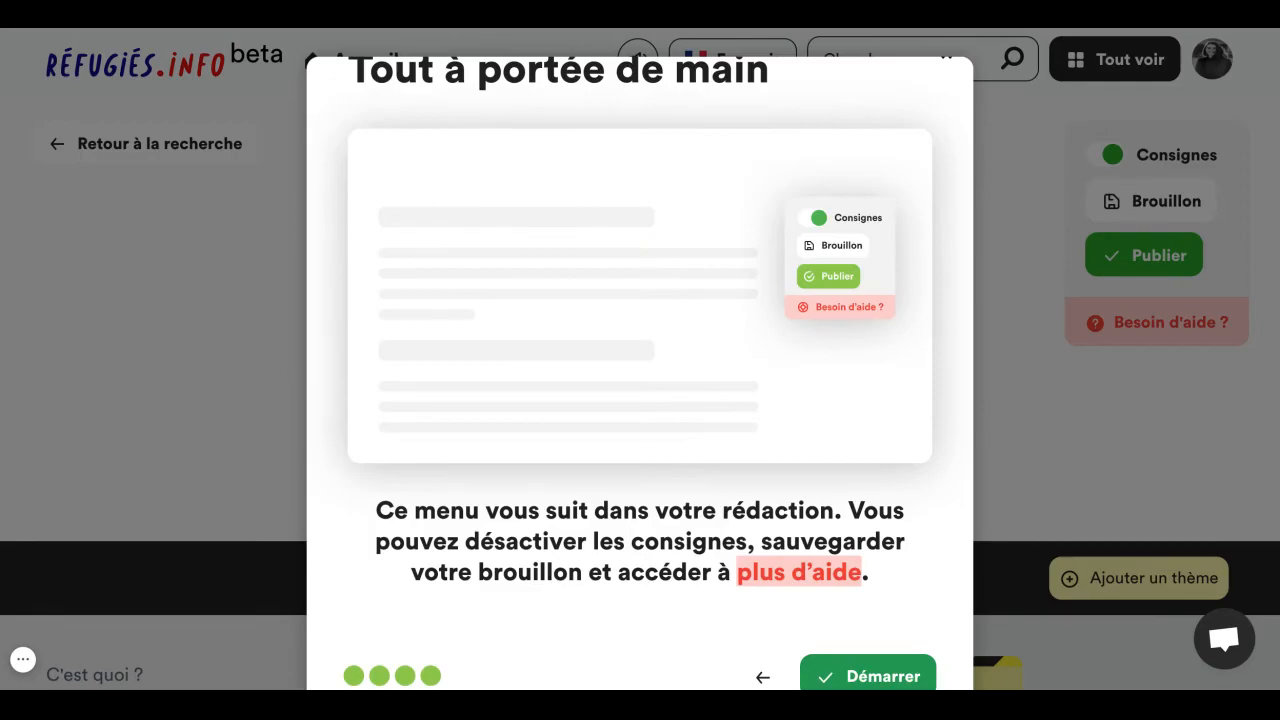
left_click(868, 676)
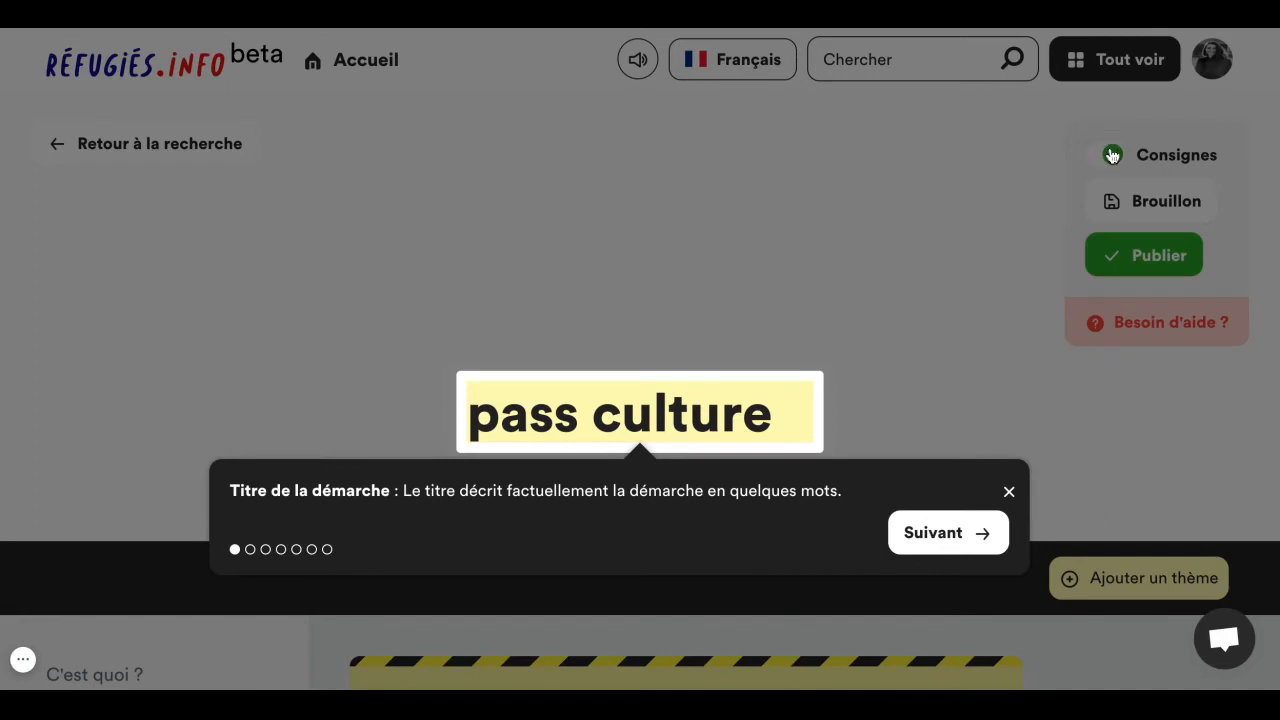
- Dismiss the title hint and turn off the writing instructions (Consignes)
left_click(1009, 491)
left_click(1104, 158)
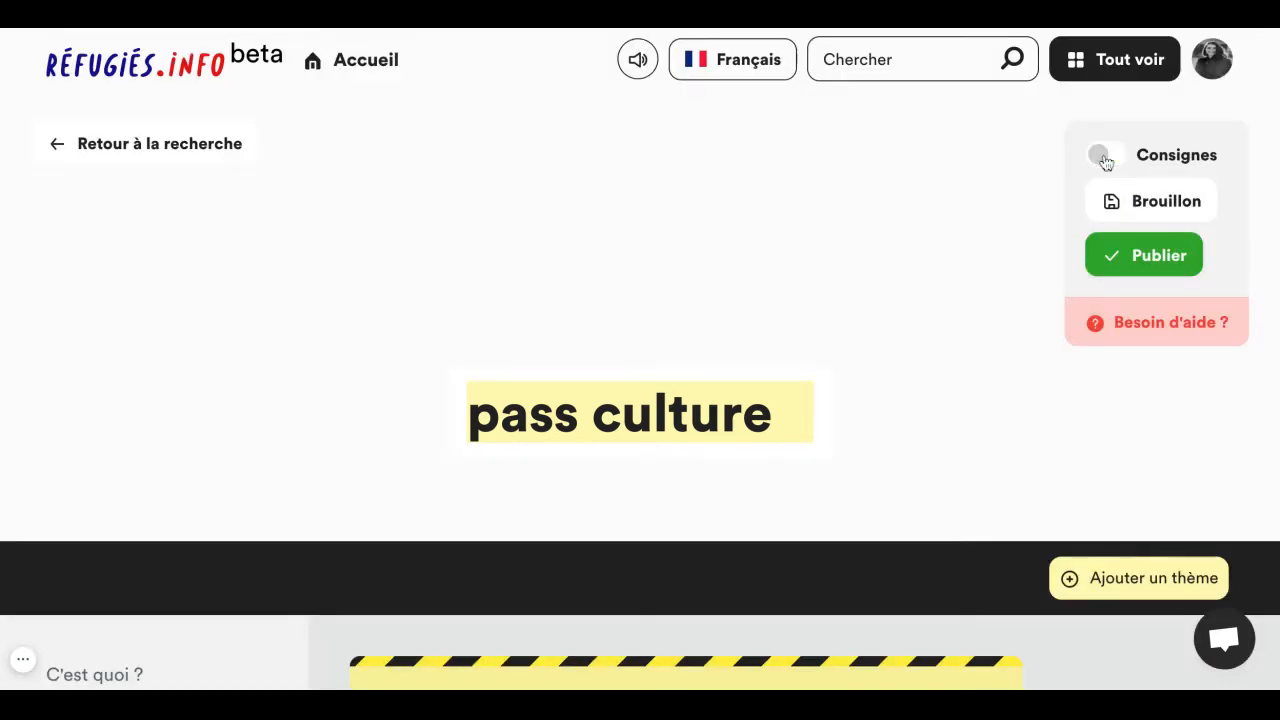
- Add a theme to the pass culture sheet and set it to Culture
scroll(986, 414, "down", 2)
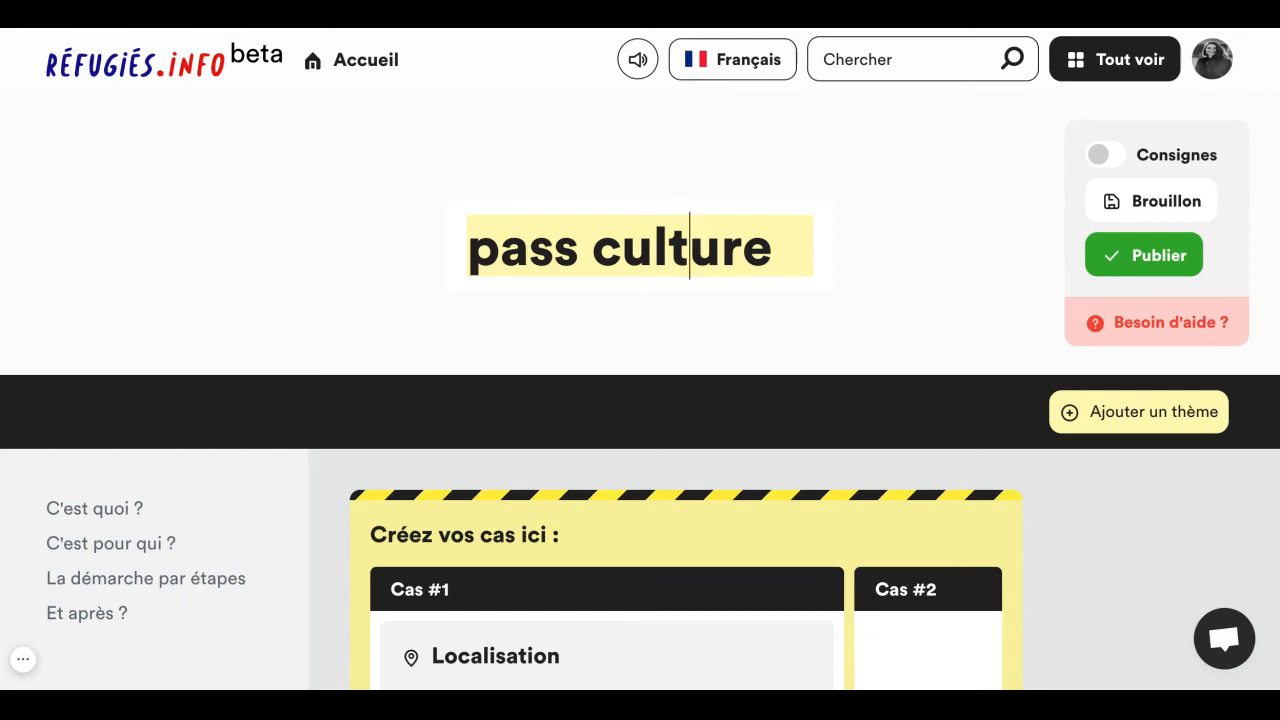
triple_click(690, 247)
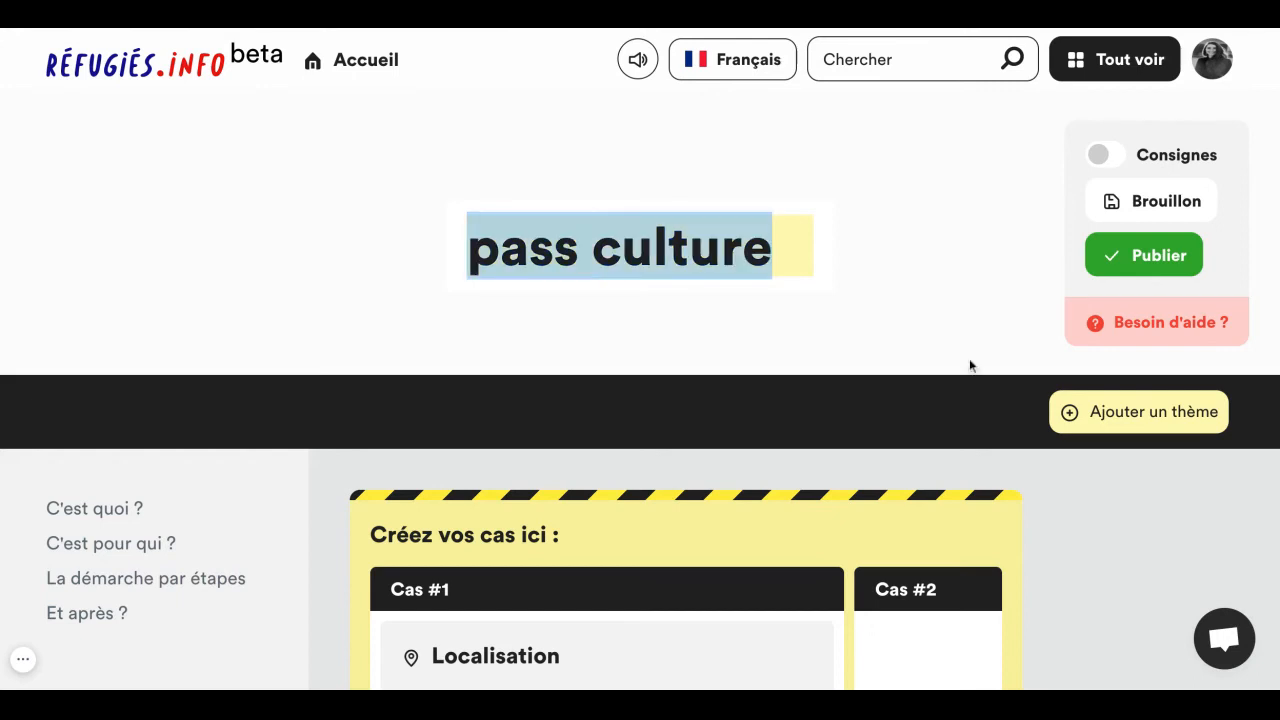
left_click(1145, 419)
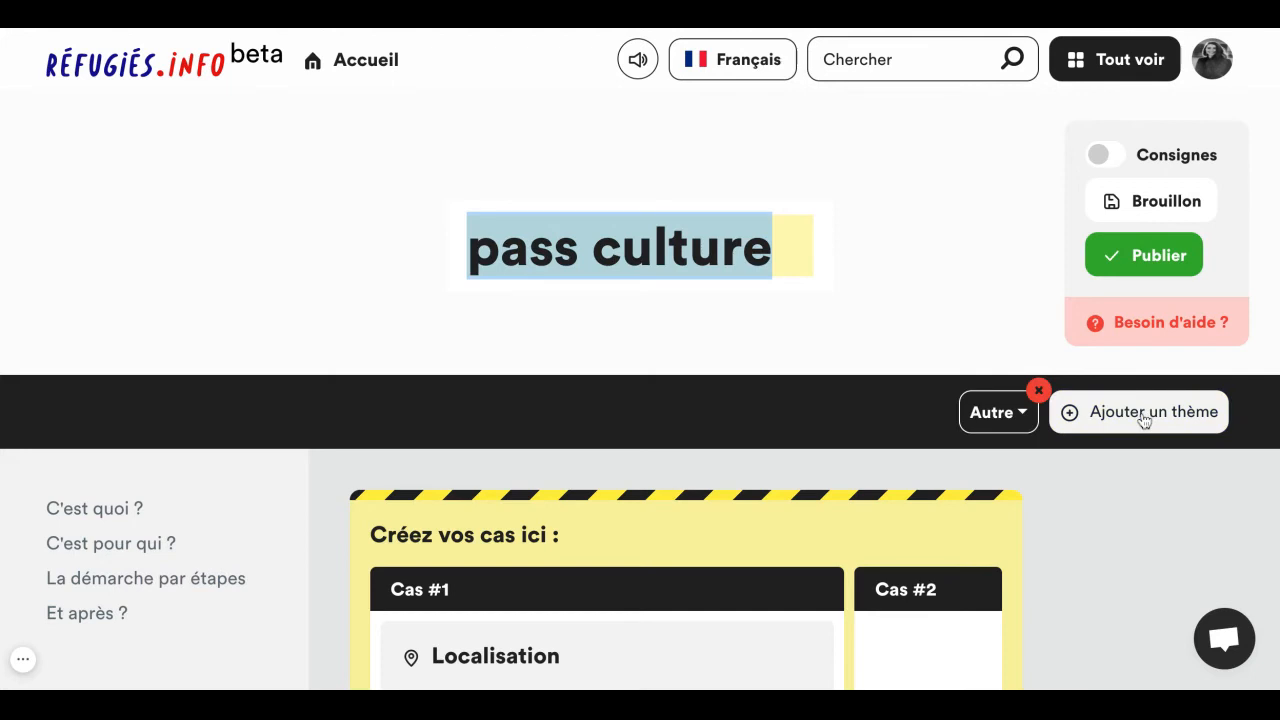
left_click(1020, 426)
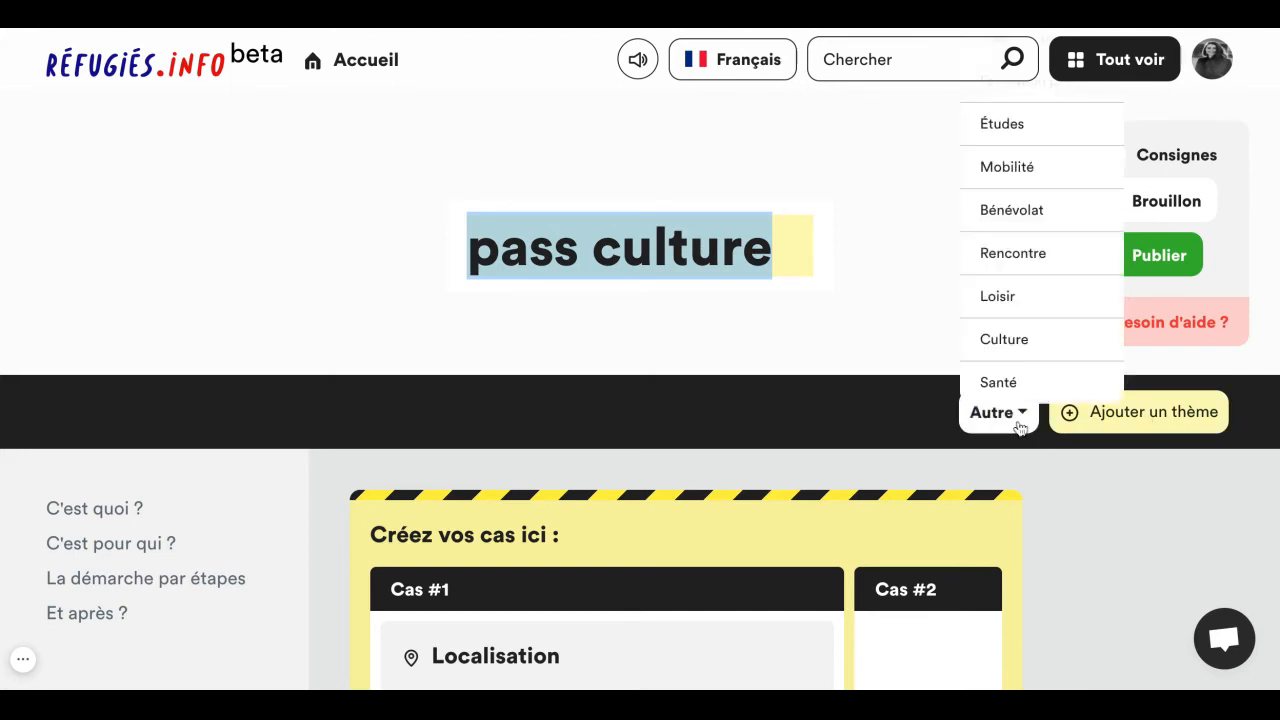
left_click(1016, 345)
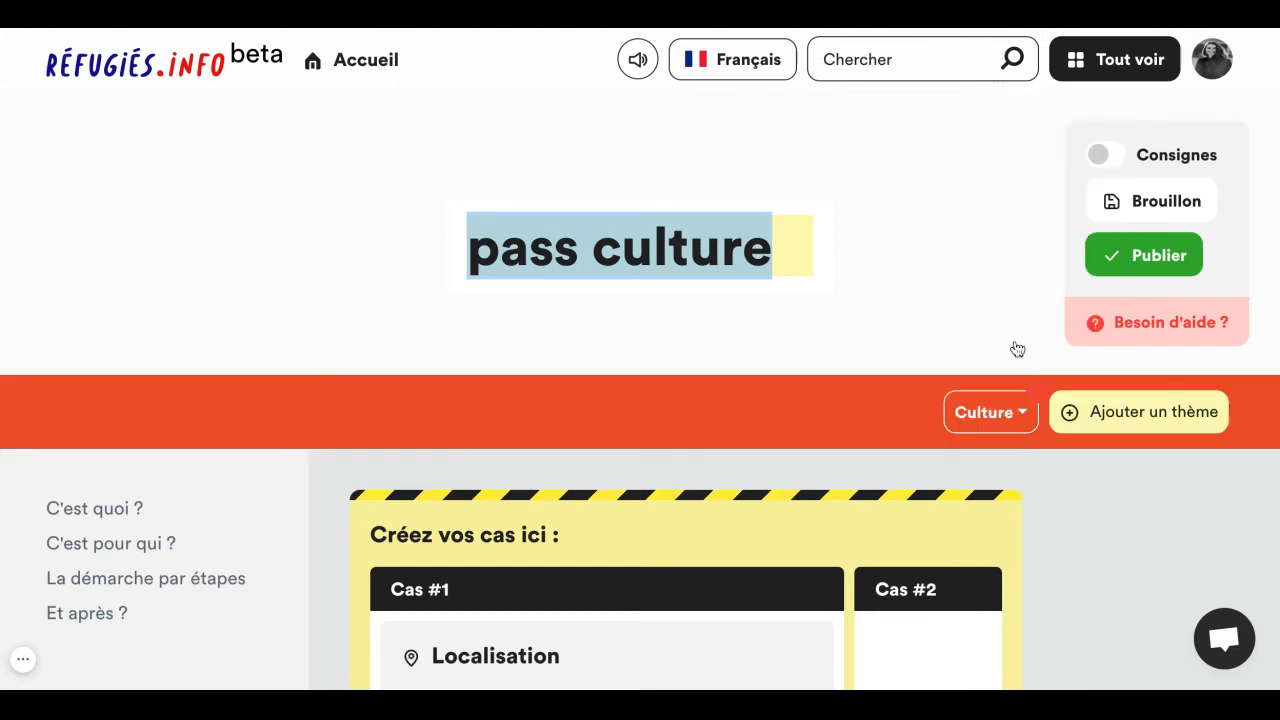
- In Cas #1, enter Paris as the location and accept the age range of 18 to 56 years
scroll(844, 503, "down", 3)
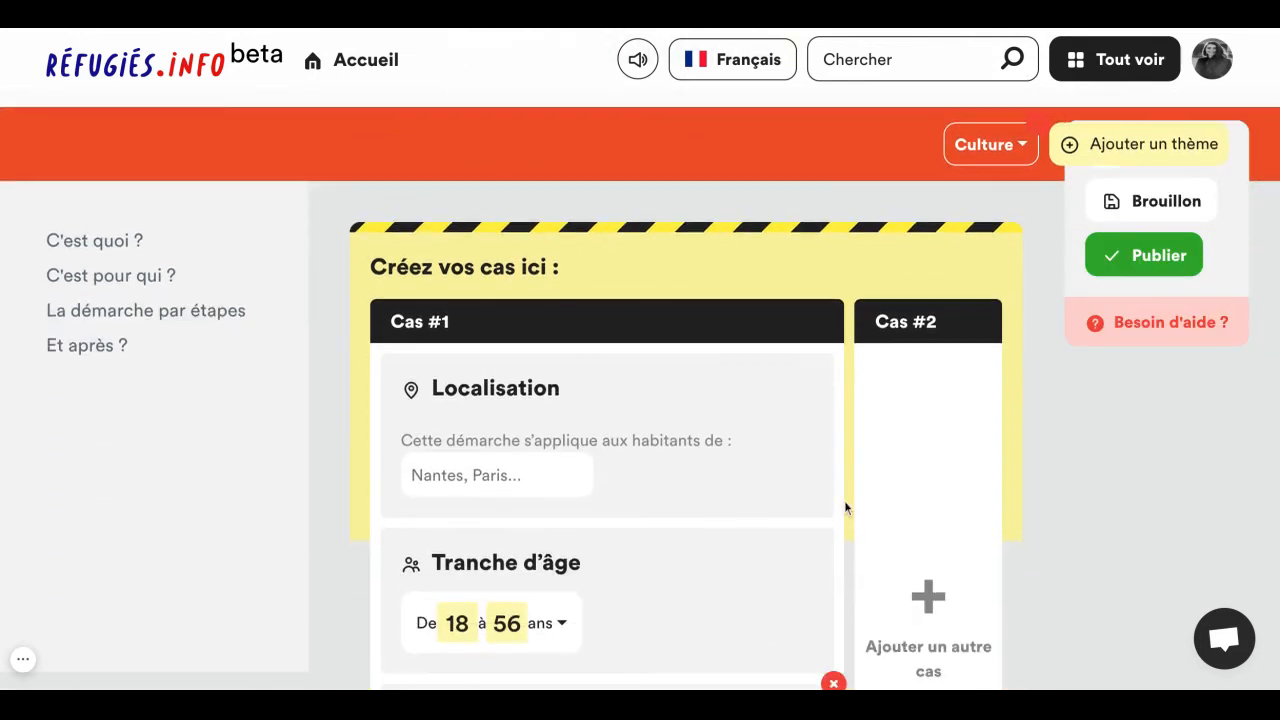
scroll(844, 507, "down", 2)
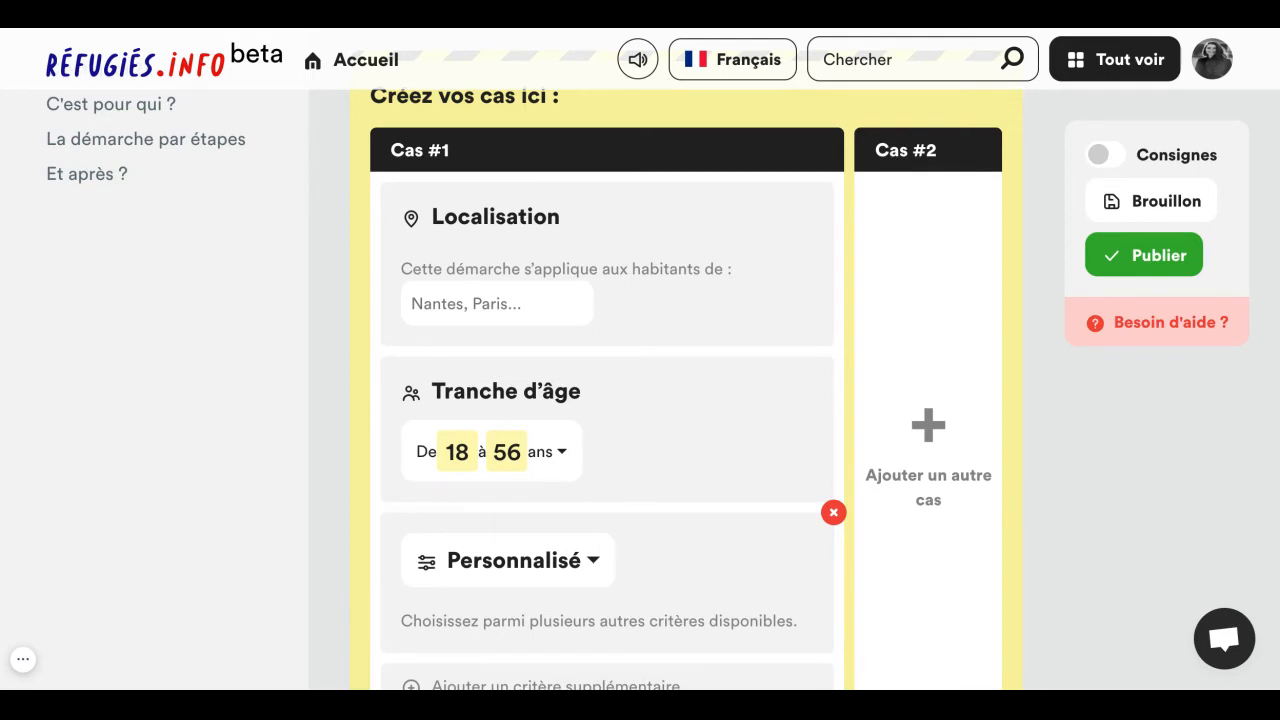
left_click(561, 301)
type("Paris")
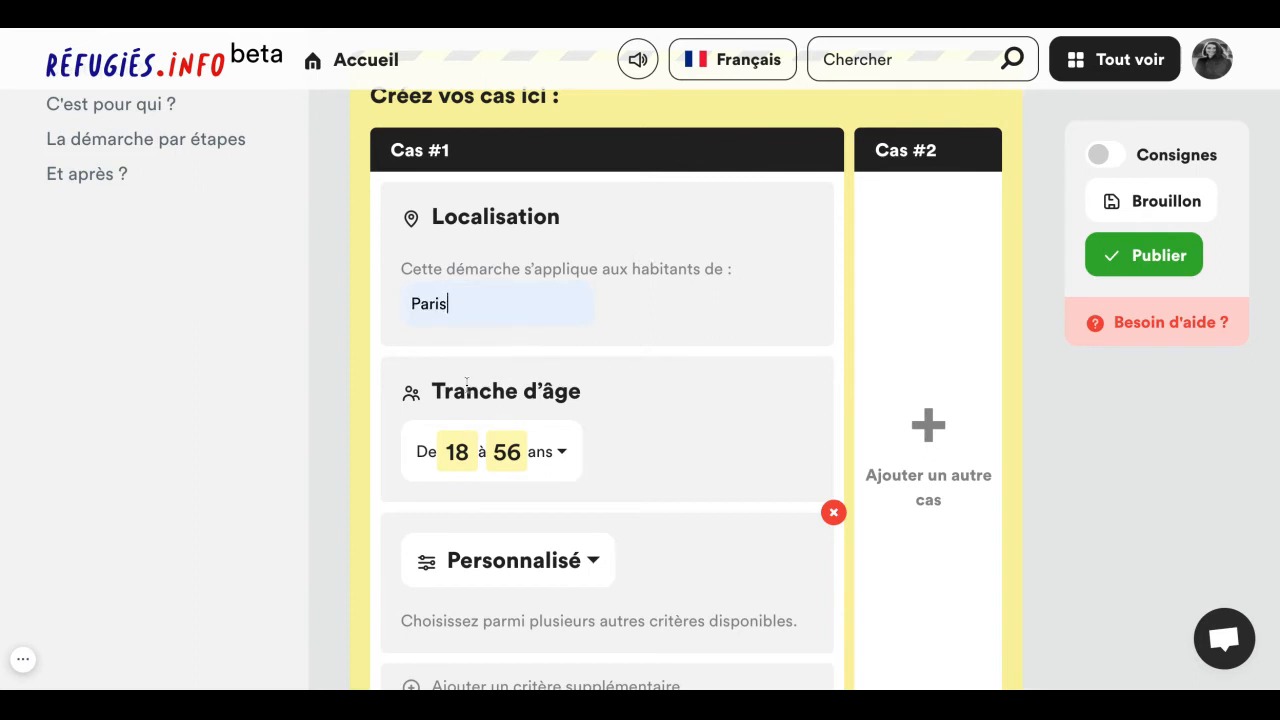
left_click(645, 445)
left_click(563, 455)
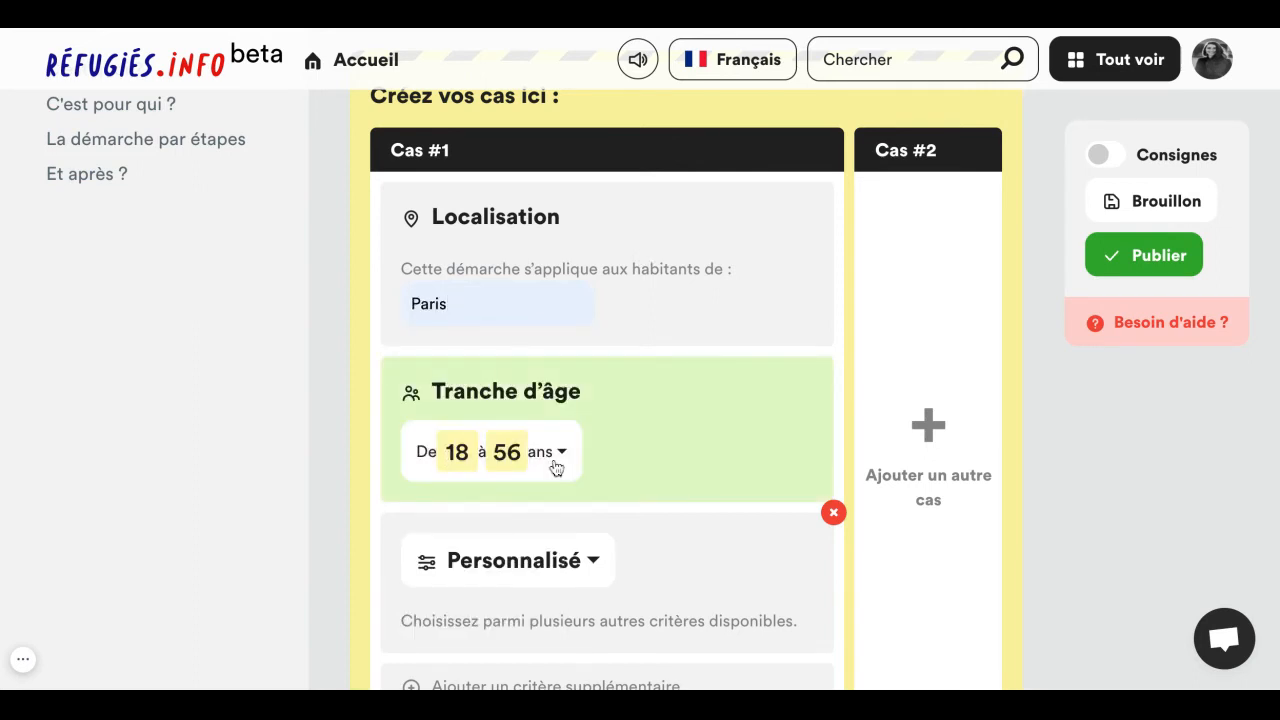
- Set the custom criterion of Cas #1 to Sexe with the option Les deux
scroll(556, 468, "down", 4)
left_click(587, 342)
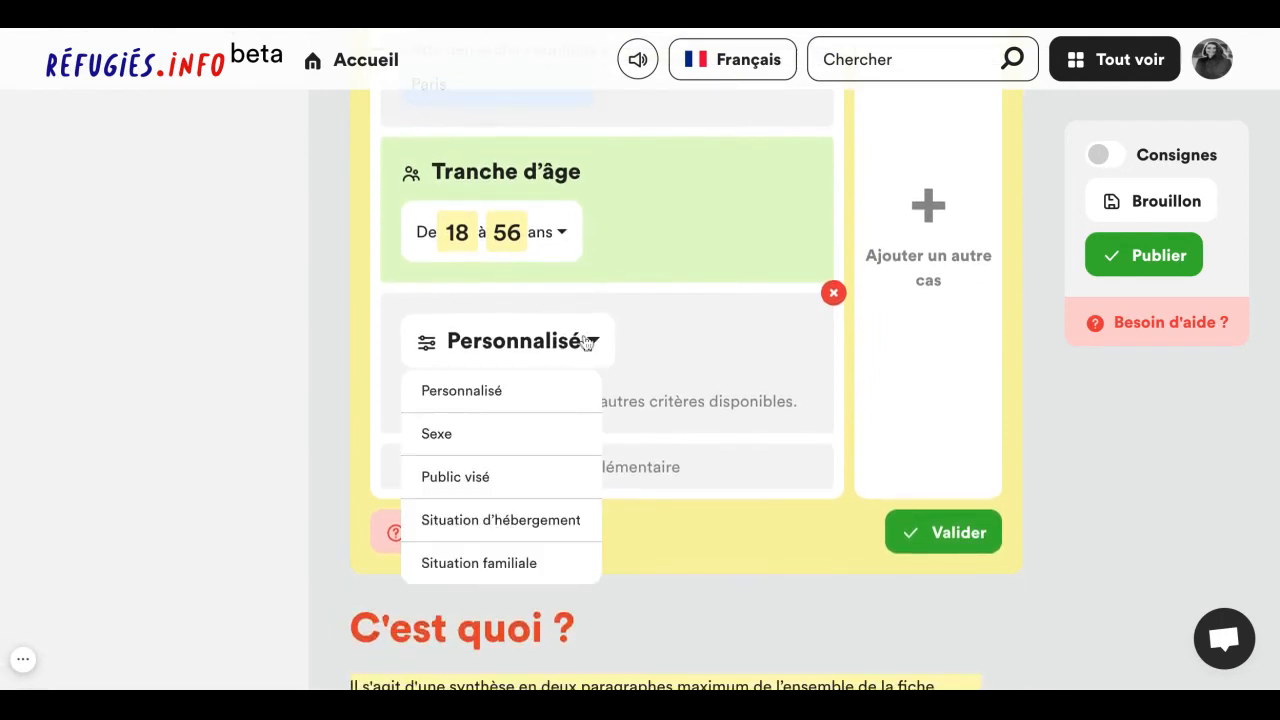
left_click(503, 434)
left_click(507, 437)
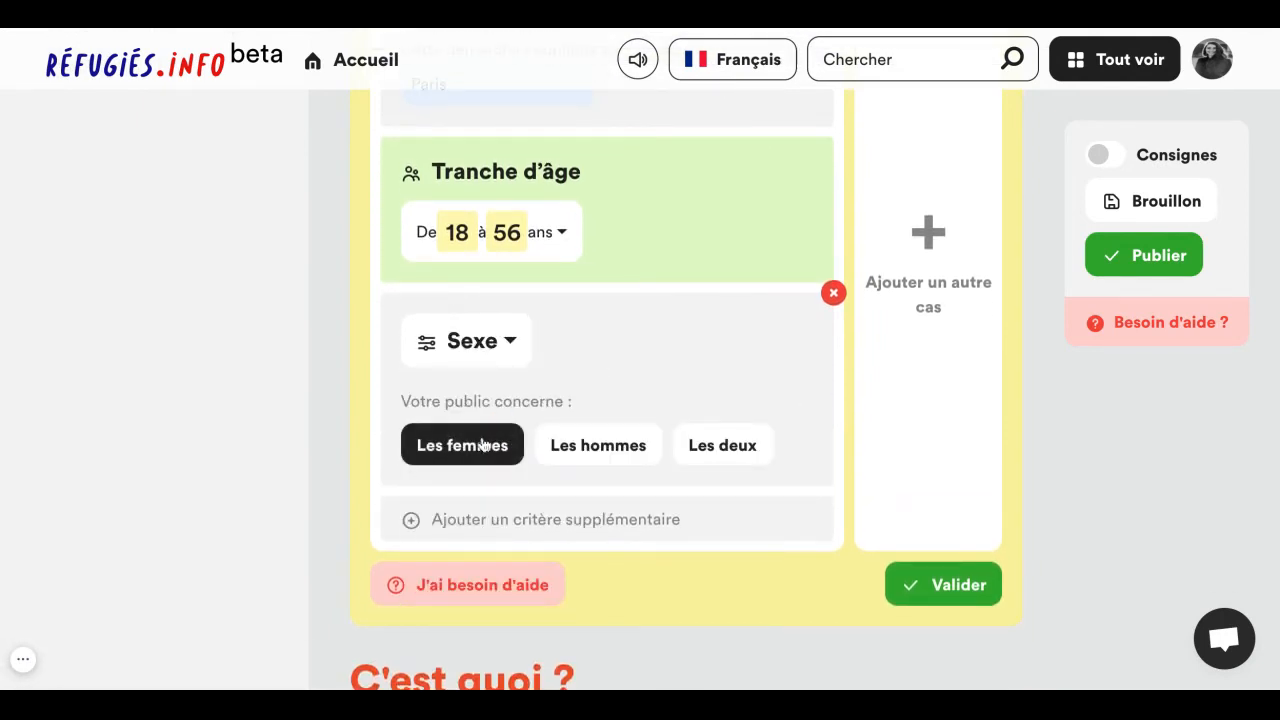
left_click(738, 445)
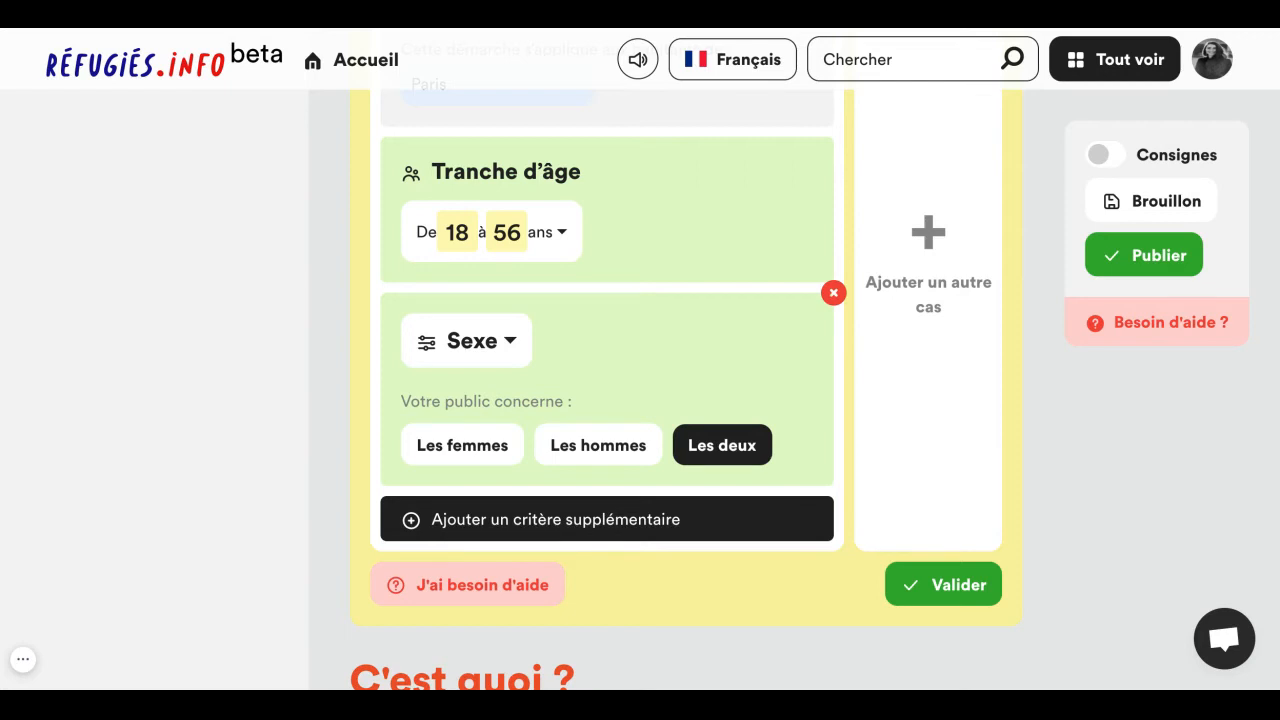
- Review the criteria of Cas #1 and validate the case
scroll(950, 400, "up", 2)
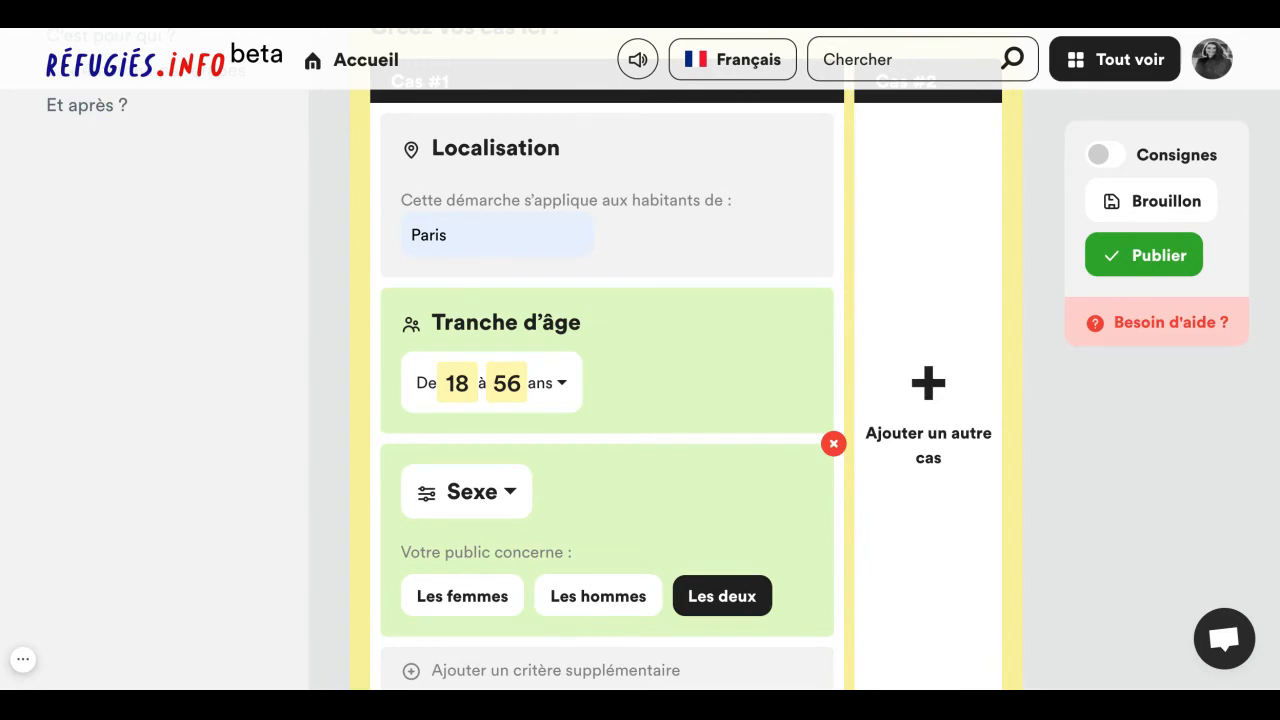
scroll(676, 400, "down", 4)
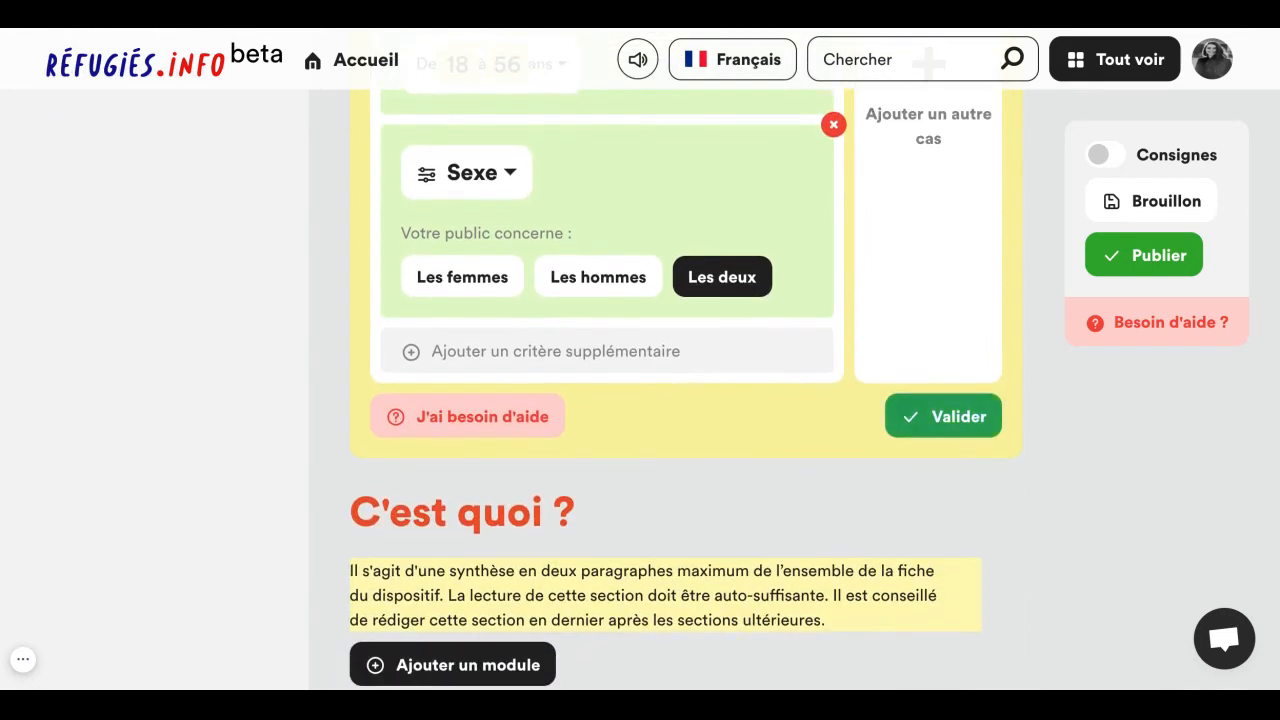
left_click(943, 416)
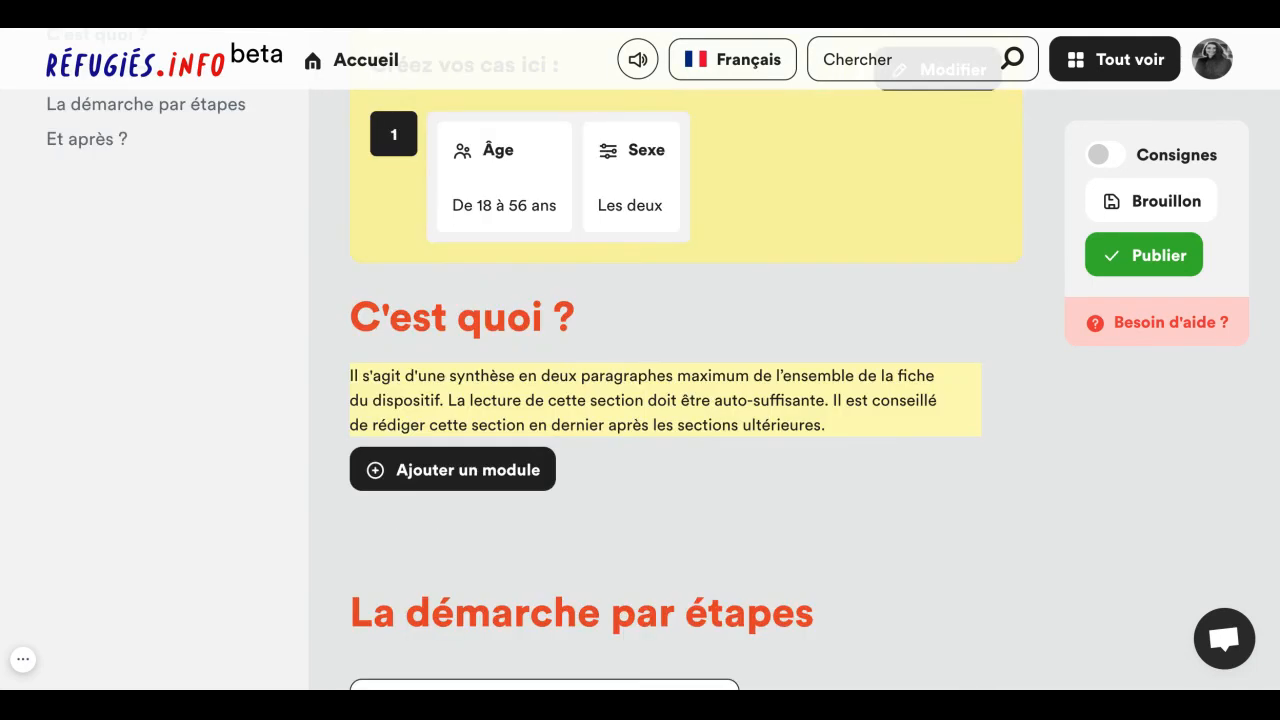
- Examine the title, detail and description fields of the procedure steps, continuing down to the Et après and Structures partenaires sections
scroll(676, 400, "down", 5)
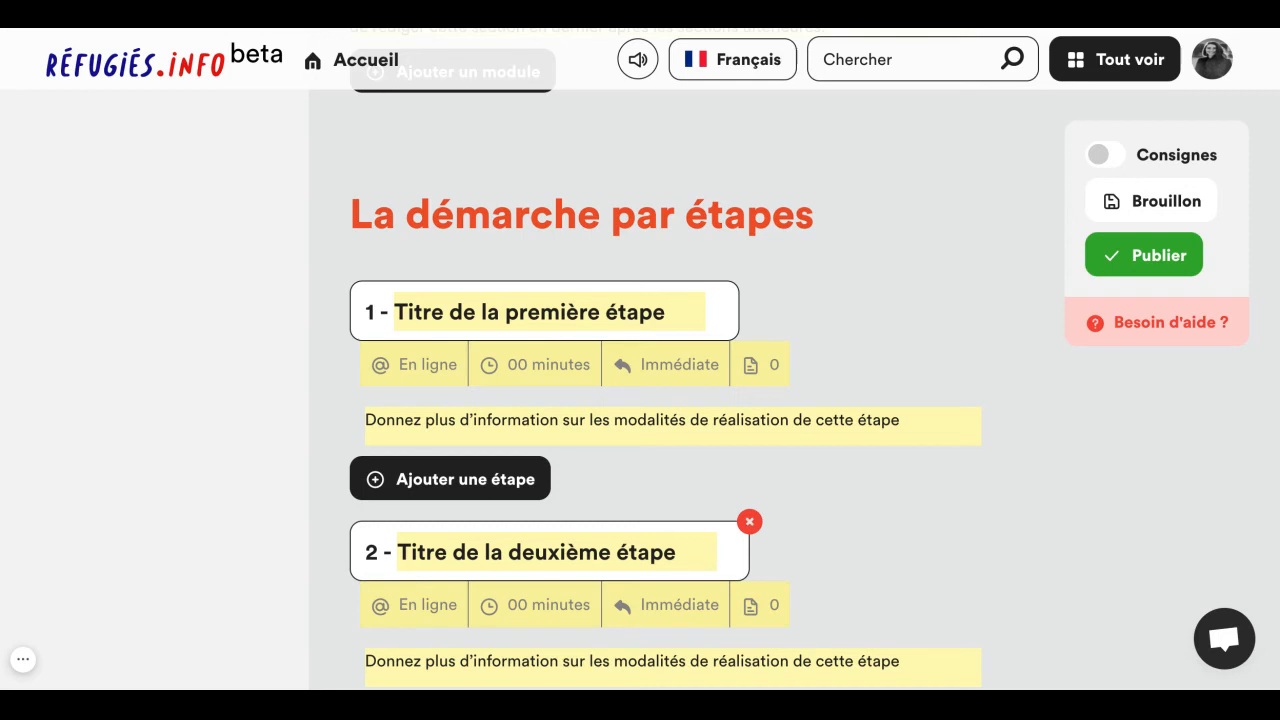
left_click(609, 315)
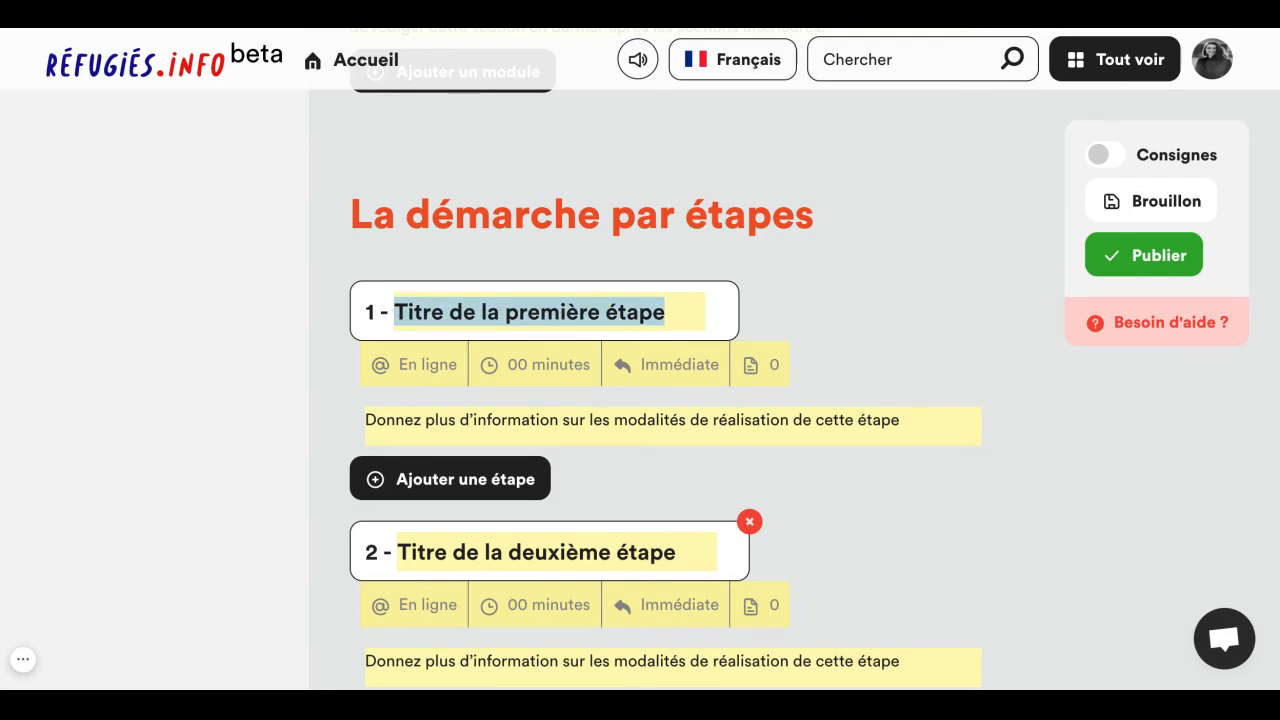
left_click(591, 422)
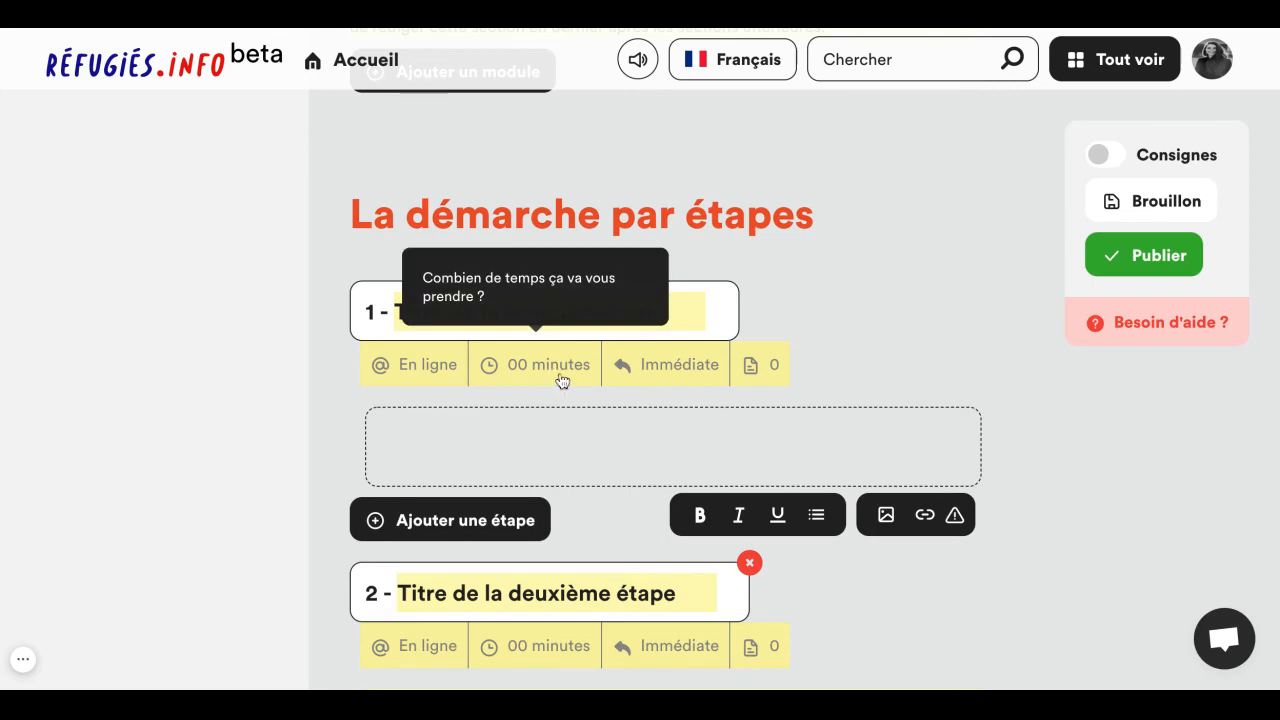
scroll(613, 398, "down", 1)
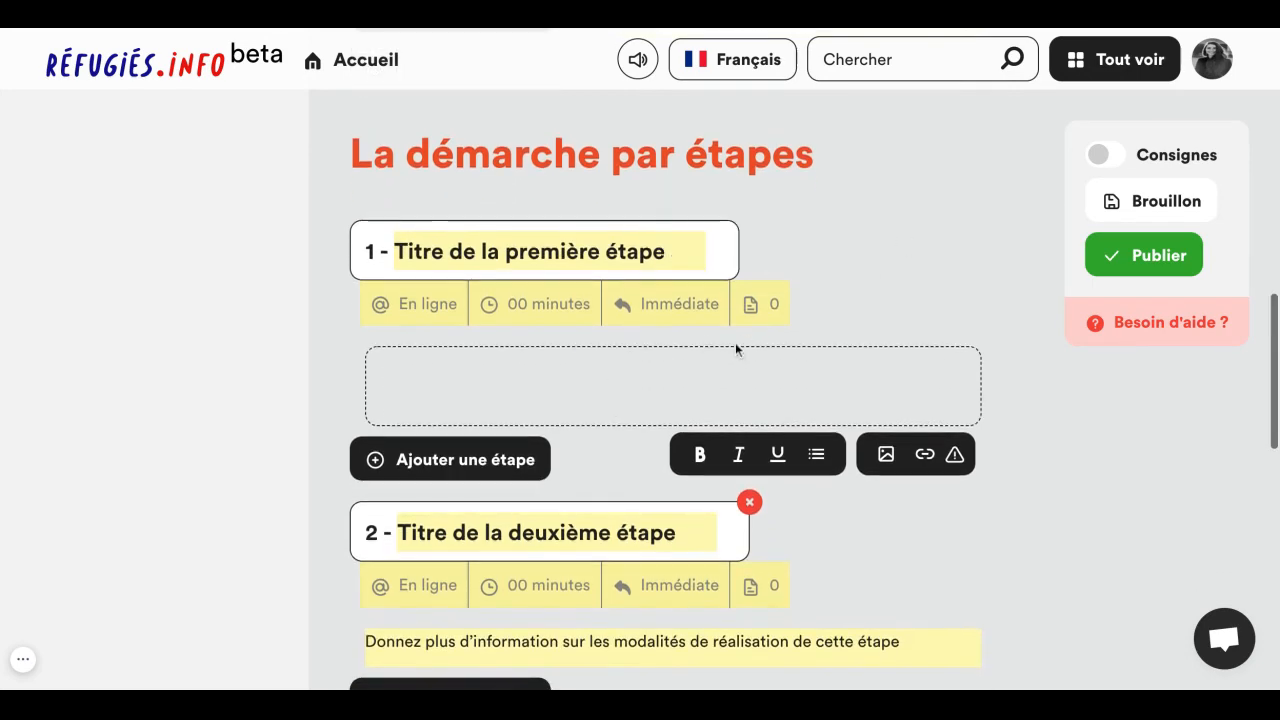
scroll(736, 348, "down", 4)
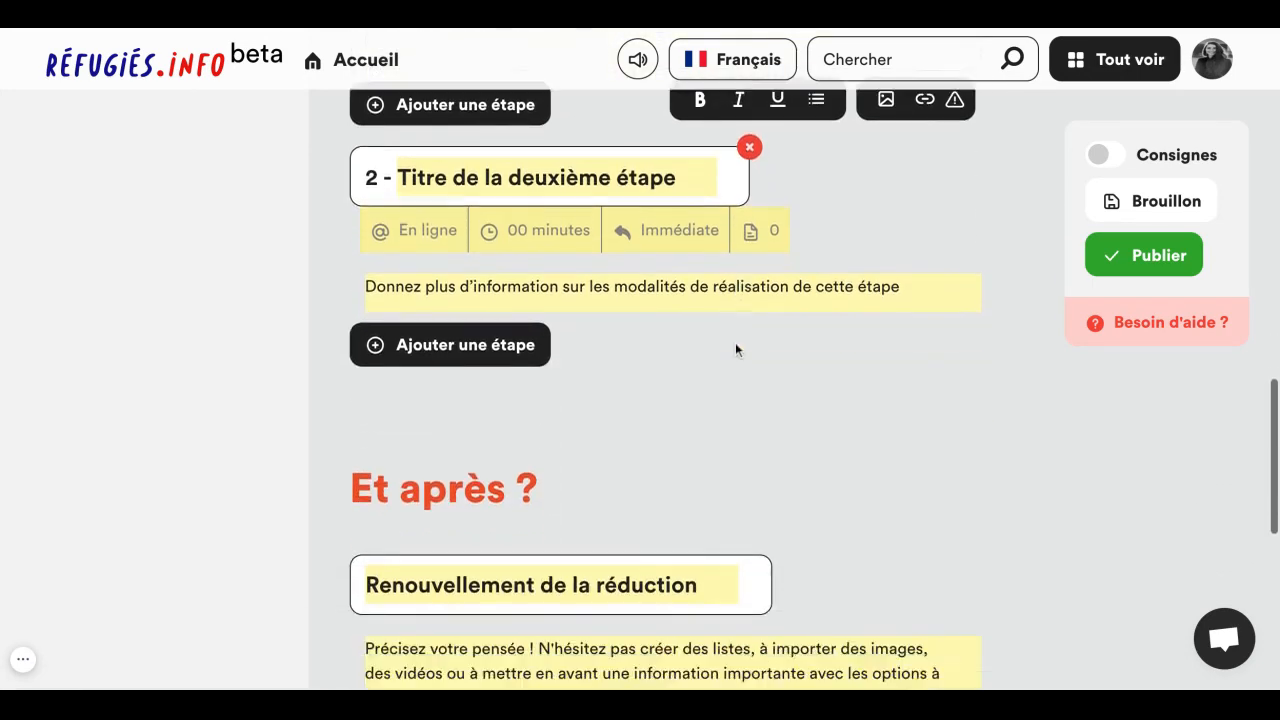
scroll(736, 348, "down", 4)
scroll(736, 348, "down", 1)
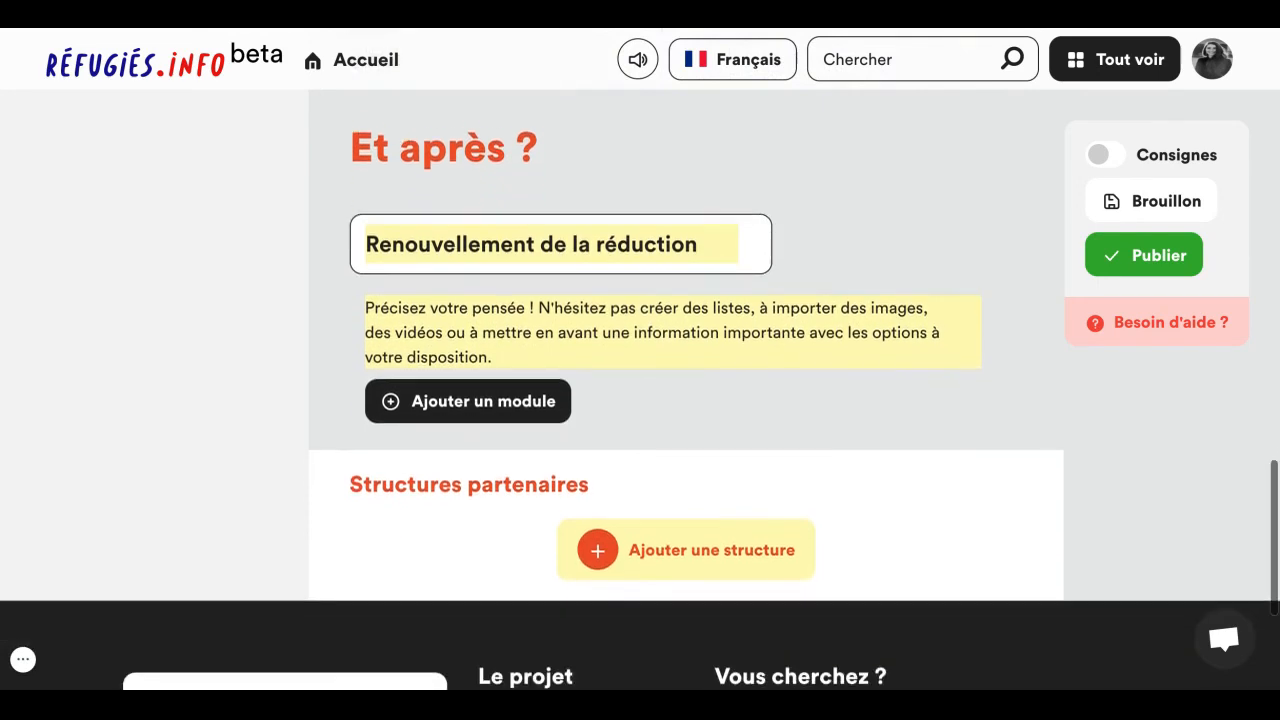
- Assign Délégation interministérielle pour l'accueil et l'intégration des réfugiés as the structure responsible for the sheet and validate it
scroll(640, 399, "down", 1)
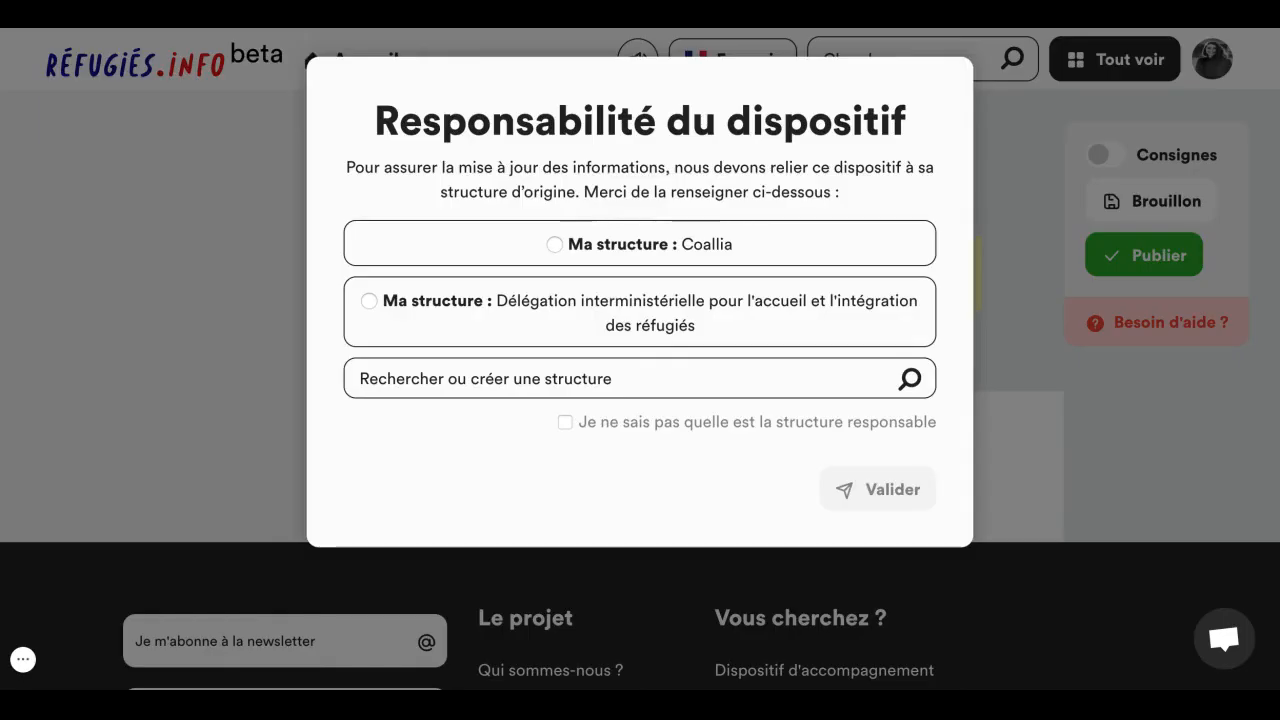
left_click(623, 378)
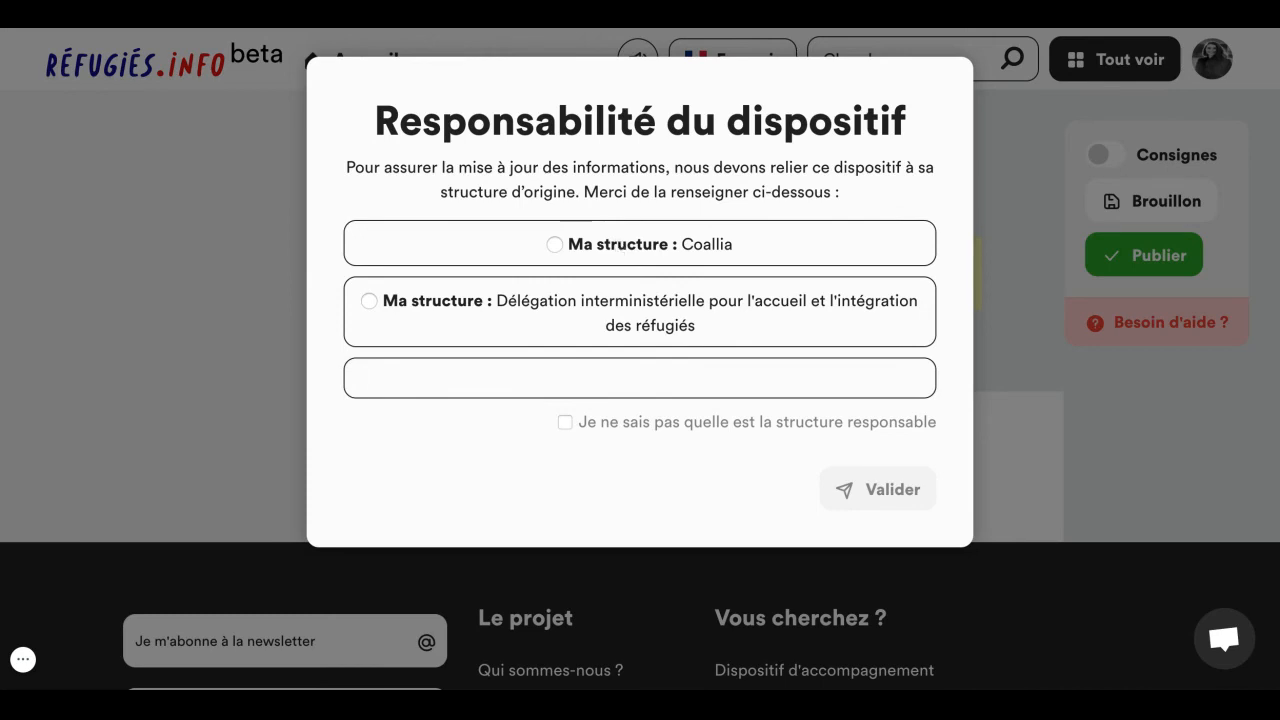
left_click(624, 313)
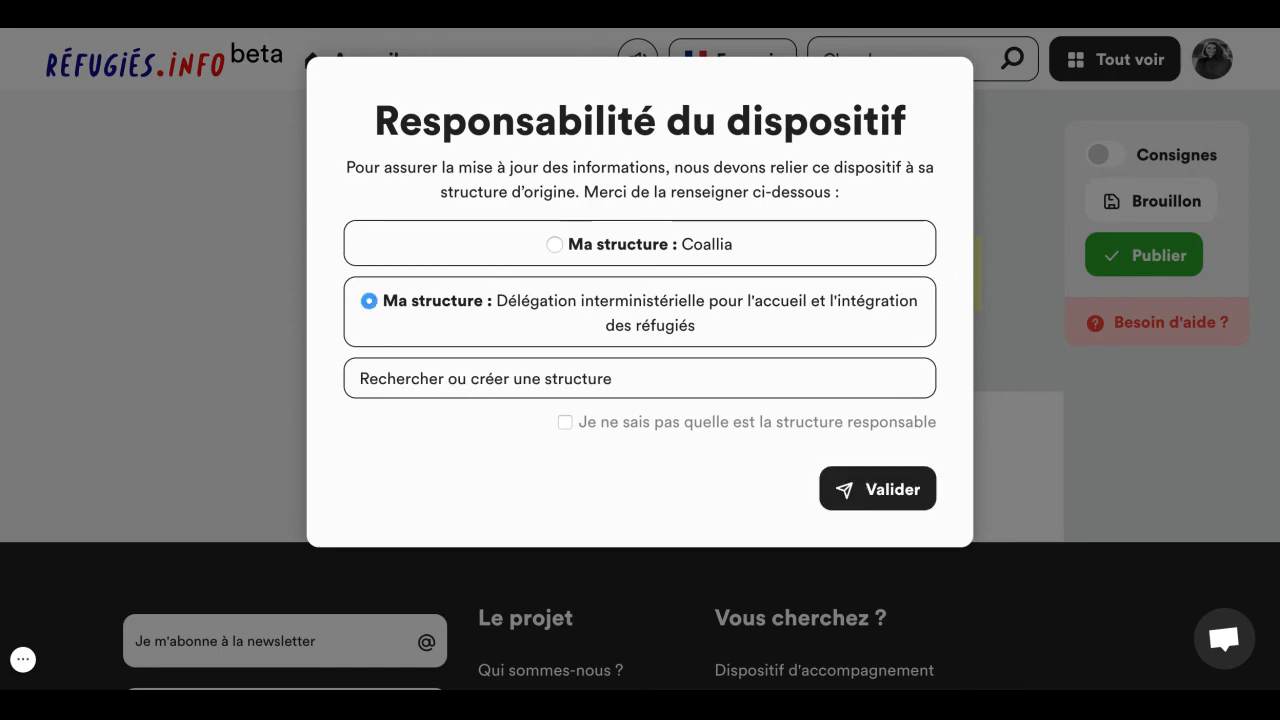
left_click(866, 500)
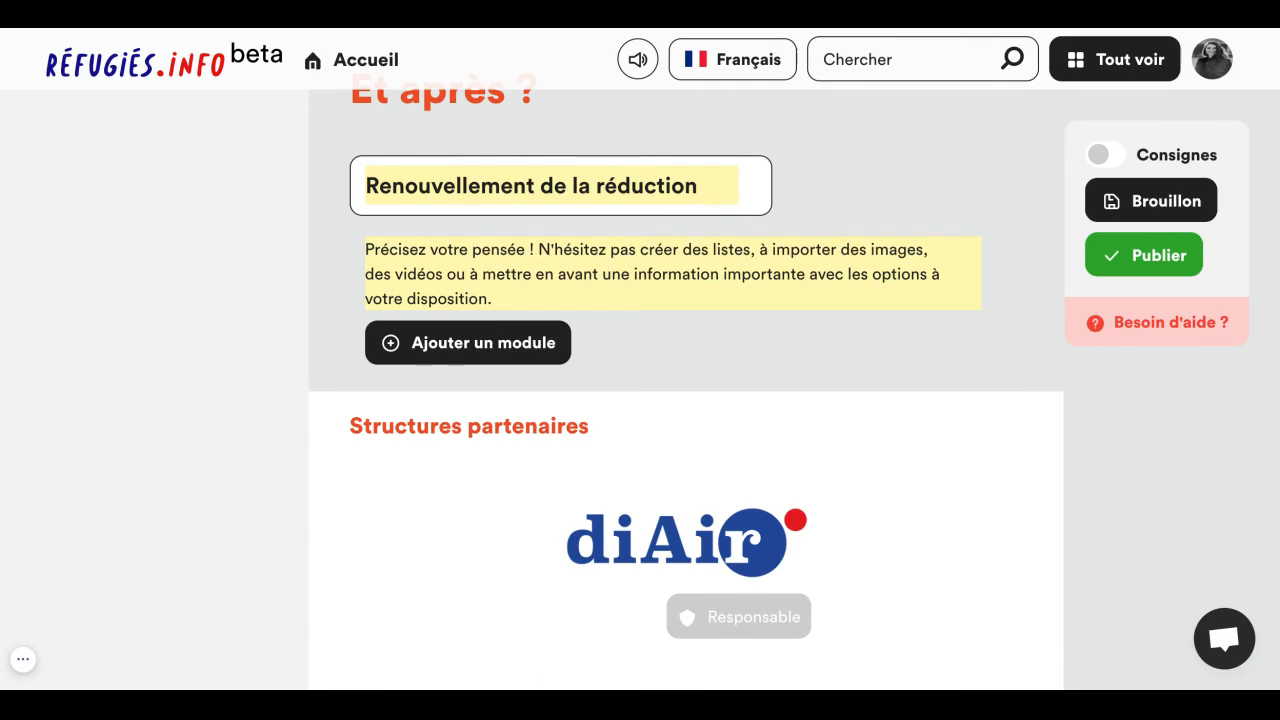
- Go to the account's Espace rédaction and look through the Rédactions list for the pass culture draft
left_click(1222, 60)
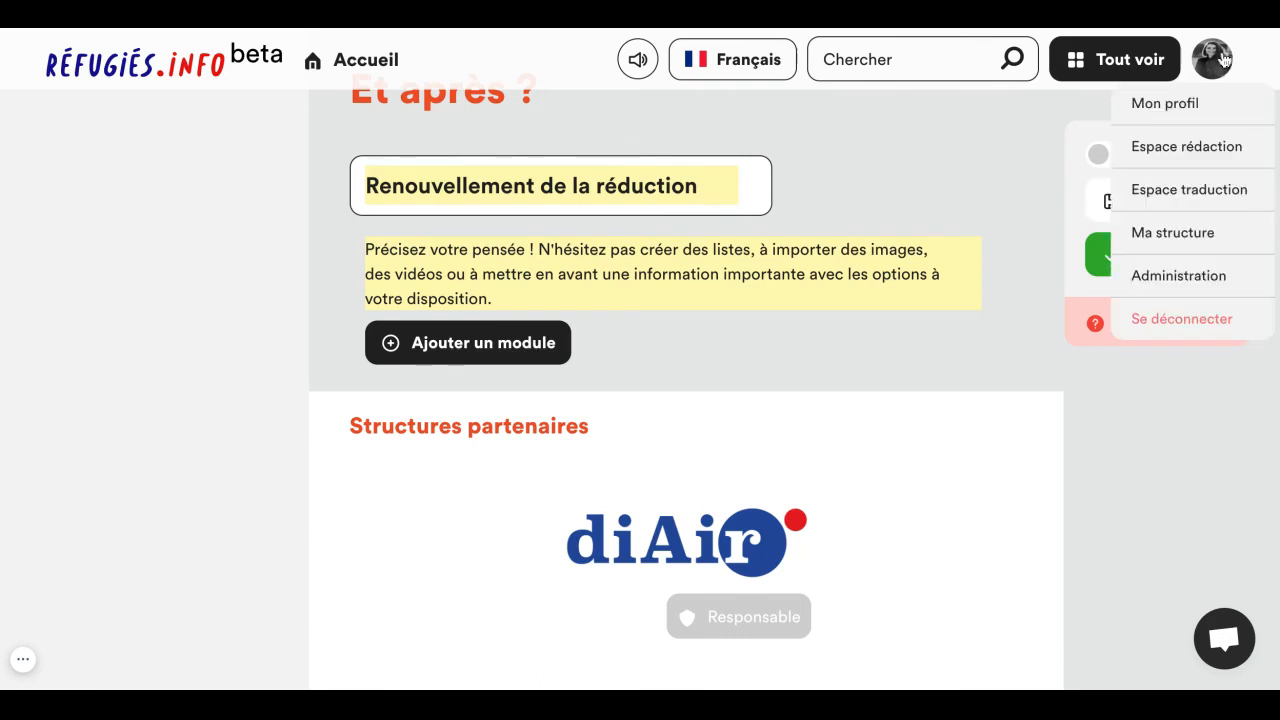
left_click(1188, 150)
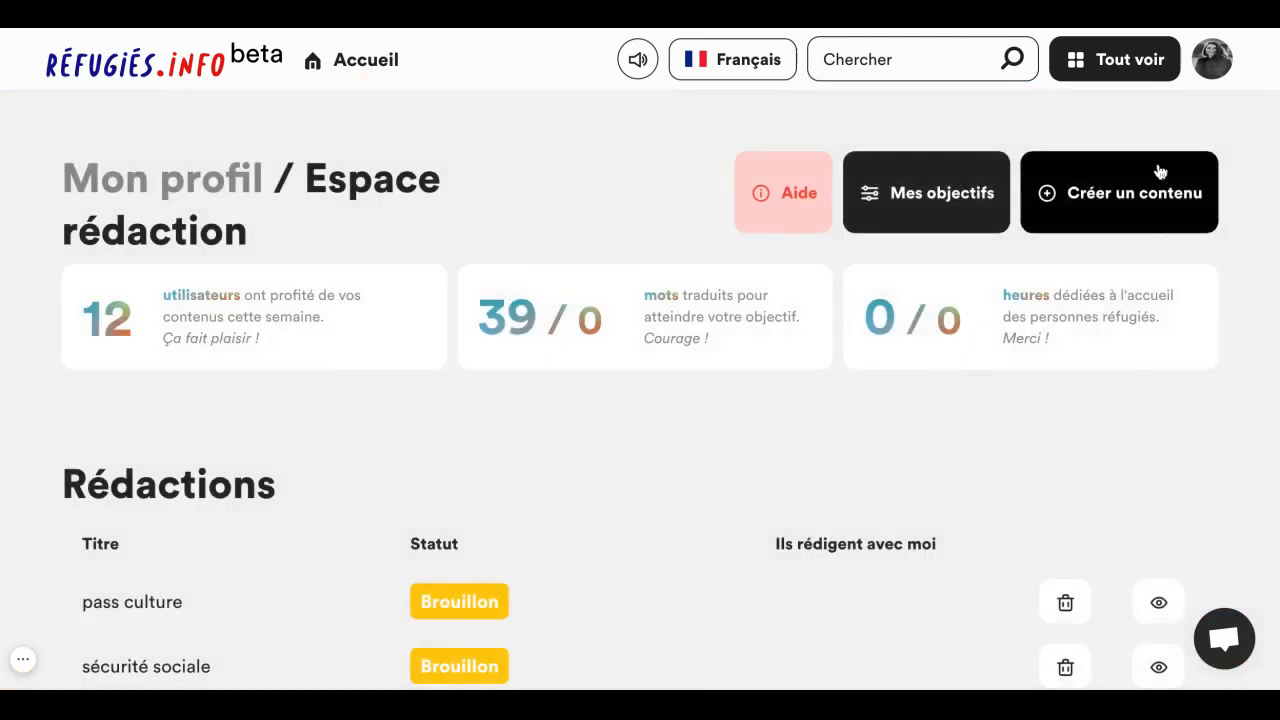
scroll(783, 366, "down", 3)
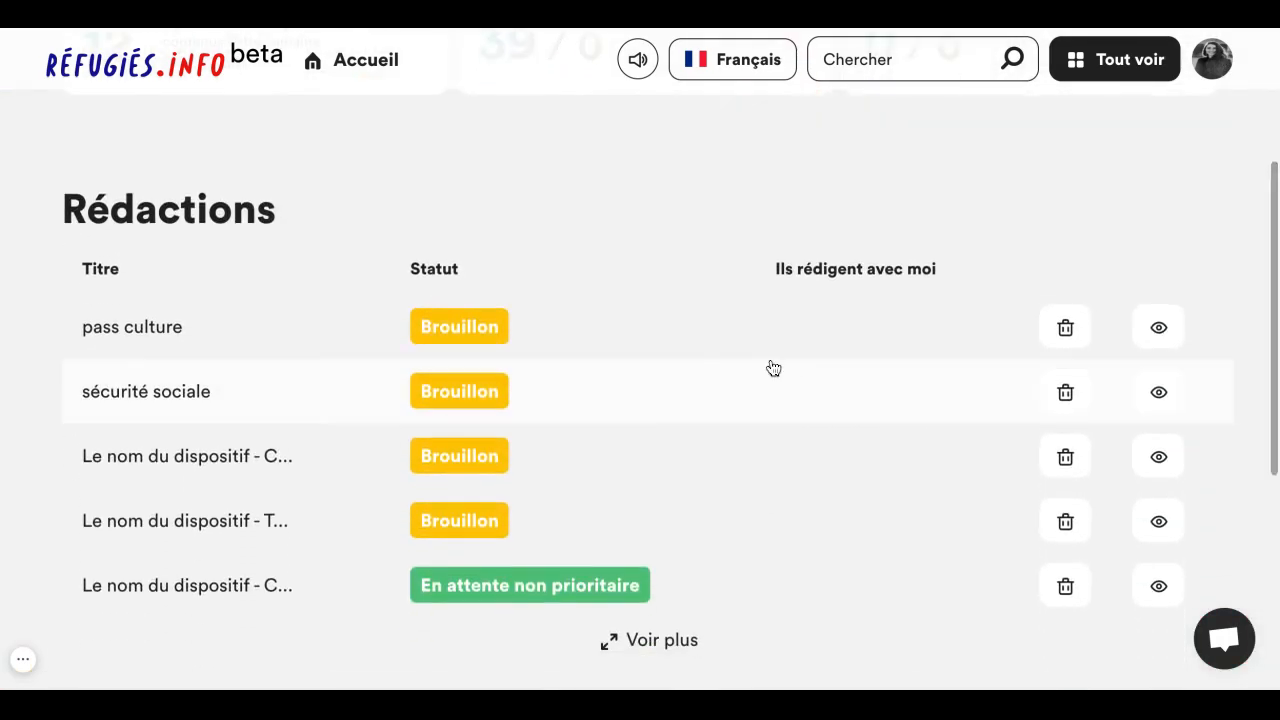